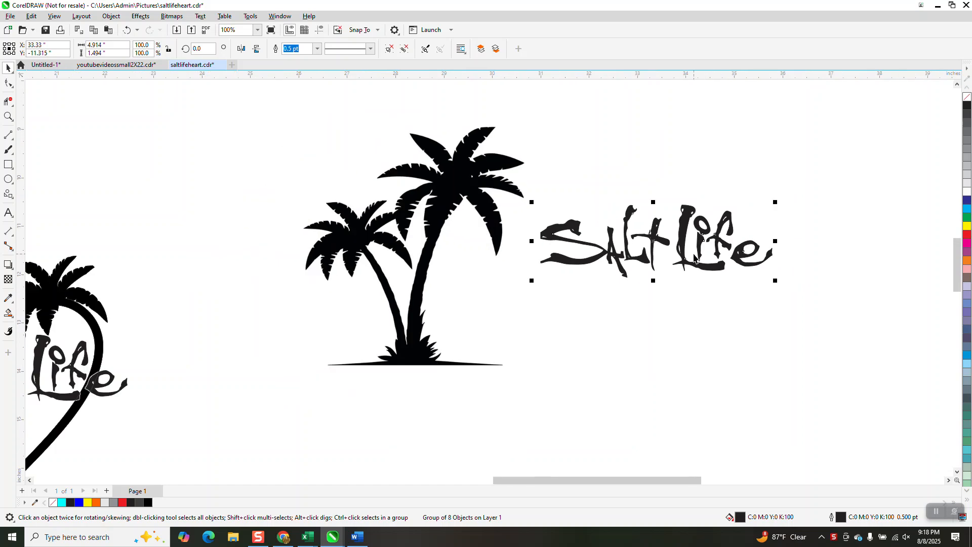
Step: Delete the thin leftover heart outline running behind the letter S in the finished heart design
left_click(8, 117)
left_click_drag(145, 306, 355, 403)
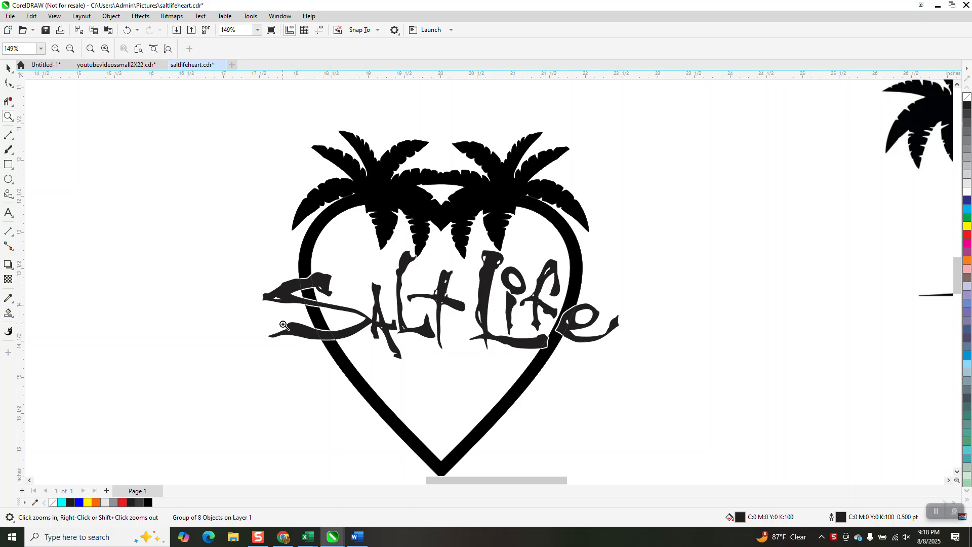
left_click_drag(286, 268, 439, 331)
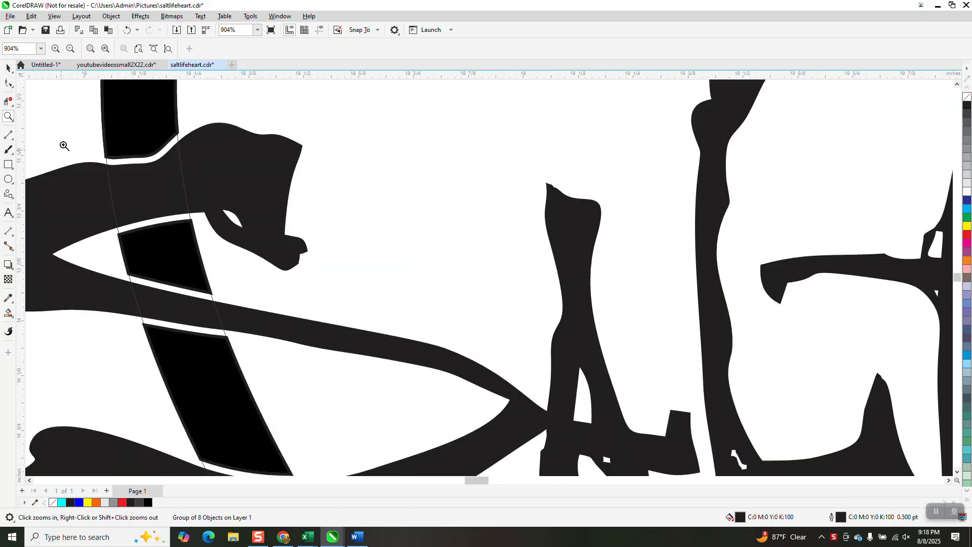
left_click(6, 69)
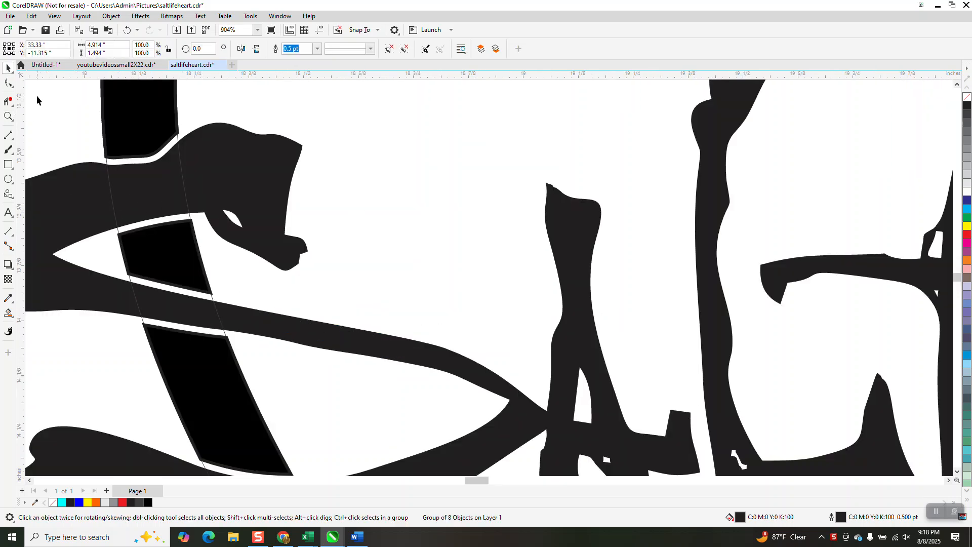
left_click(190, 216)
key("Delete")
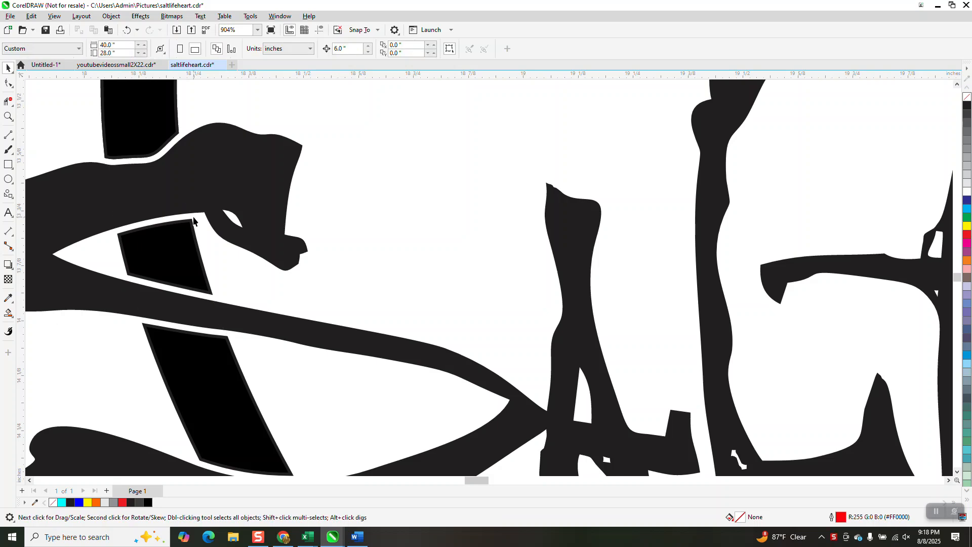
Step: Move the separate Salt Life lettering up, clear of the palm trees, and shift the palm-tree bitmap down level with the heart design
scroll(171, 218, "down", 5)
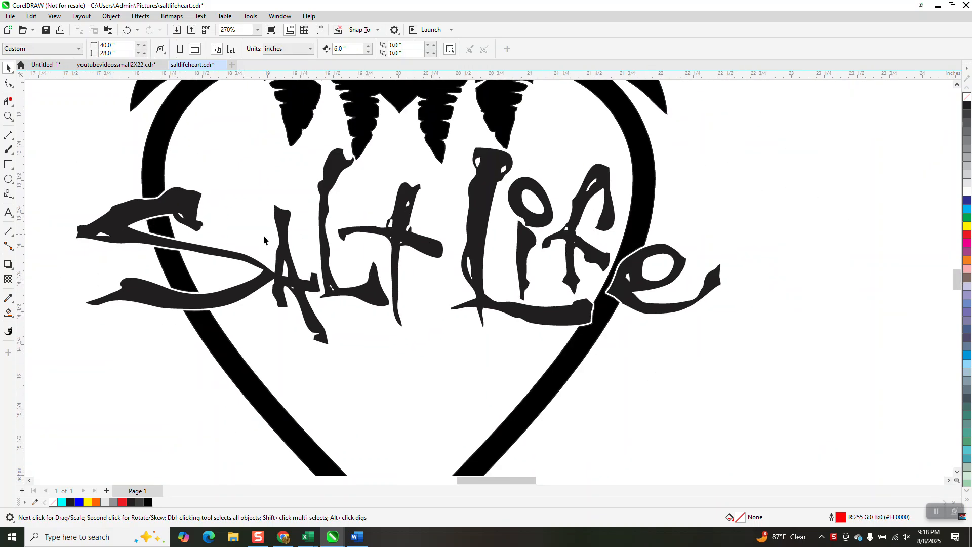
scroll(527, 264, "down", 3)
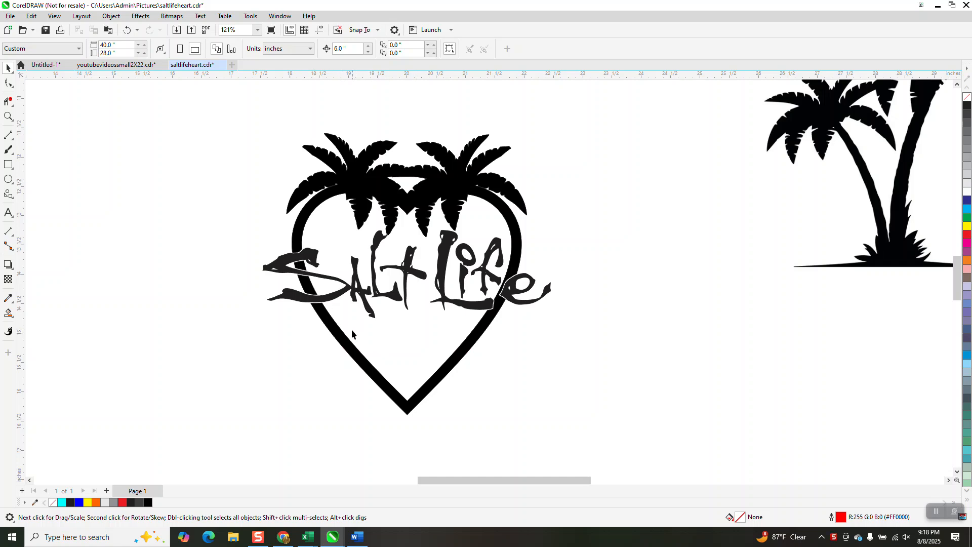
scroll(283, 309, "down", 2)
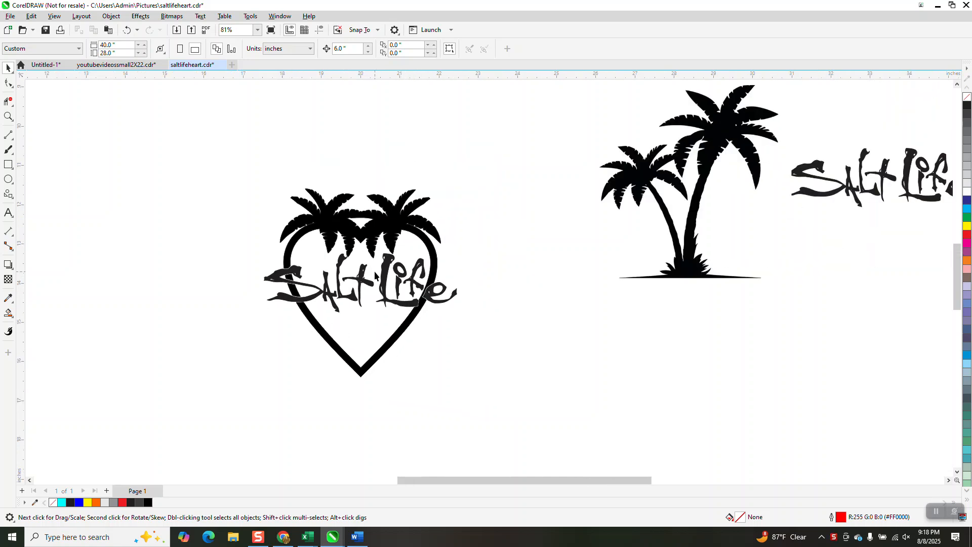
scroll(404, 286, "down", 1)
left_click(596, 230)
left_click_drag(596, 230, 574, 246)
left_click_drag(743, 213, 750, 154)
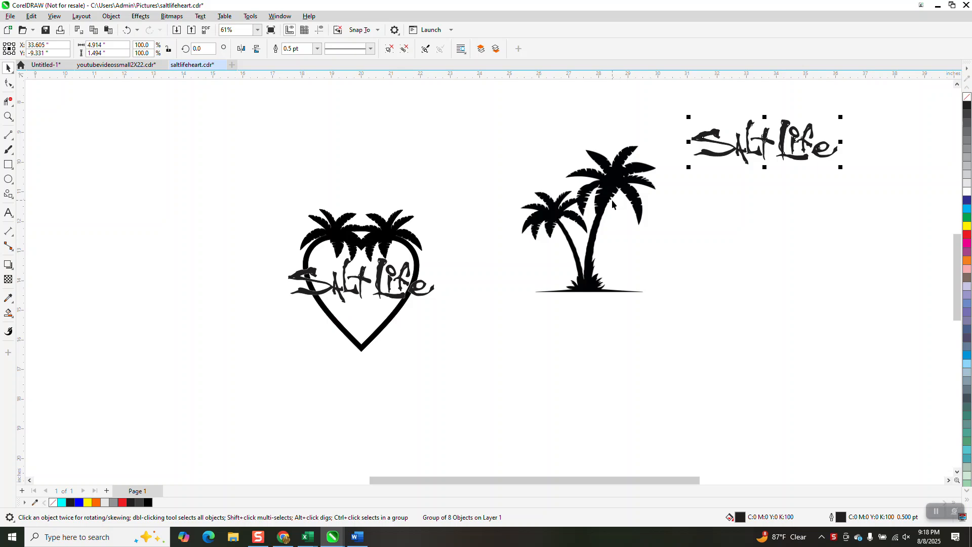
left_click(612, 204)
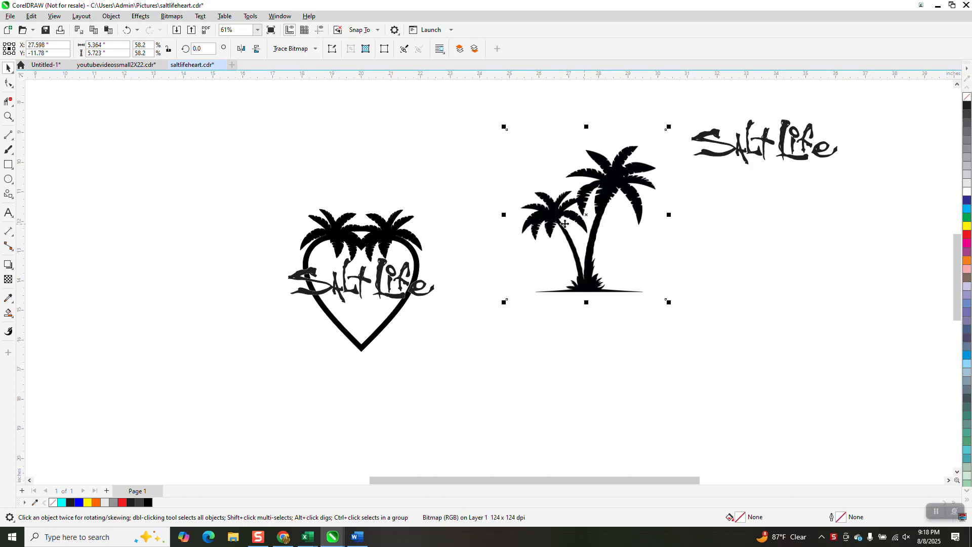
left_click_drag(587, 214, 585, 249)
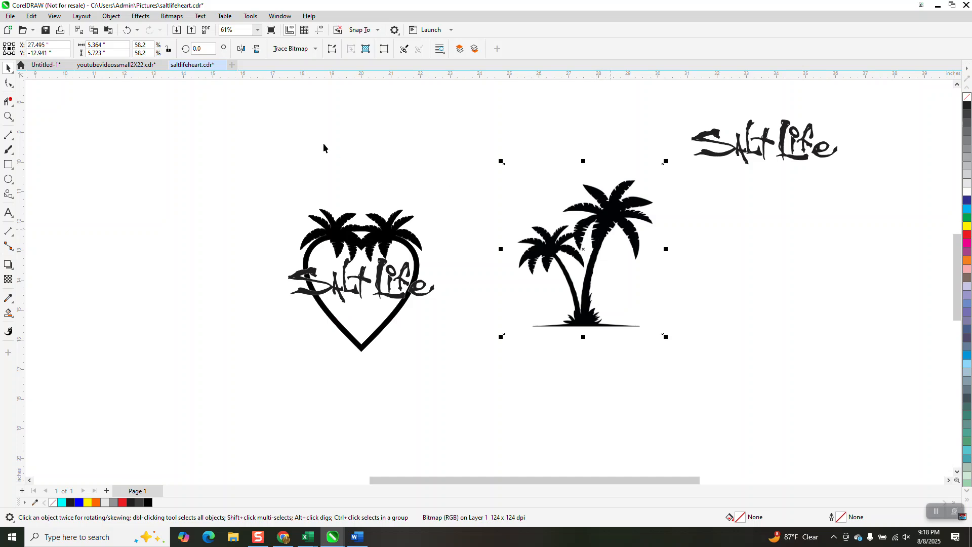
Step: Outline-trace the palm-tree bitmap as Clipart, removing the background colour from the entire image
left_click(314, 49)
mouse_move(310, 84)
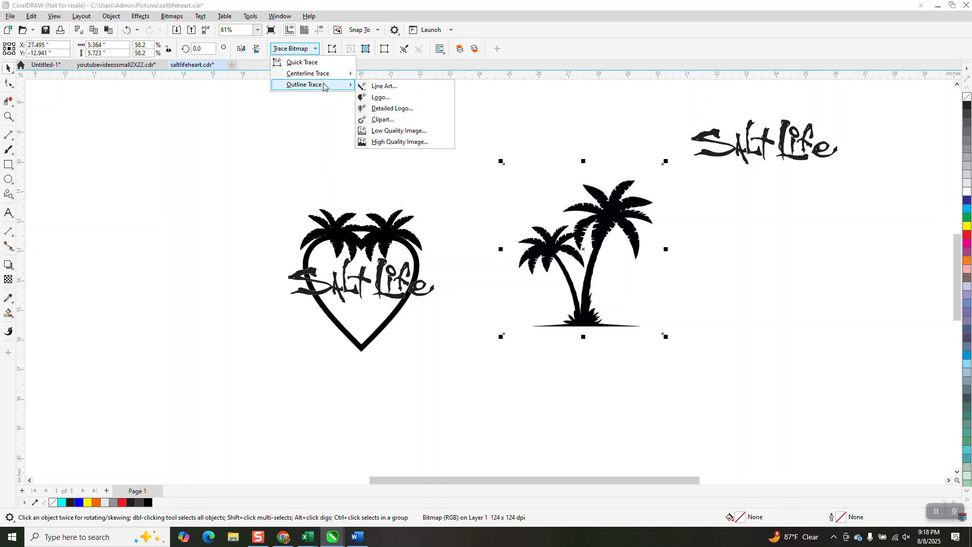
left_click(382, 120)
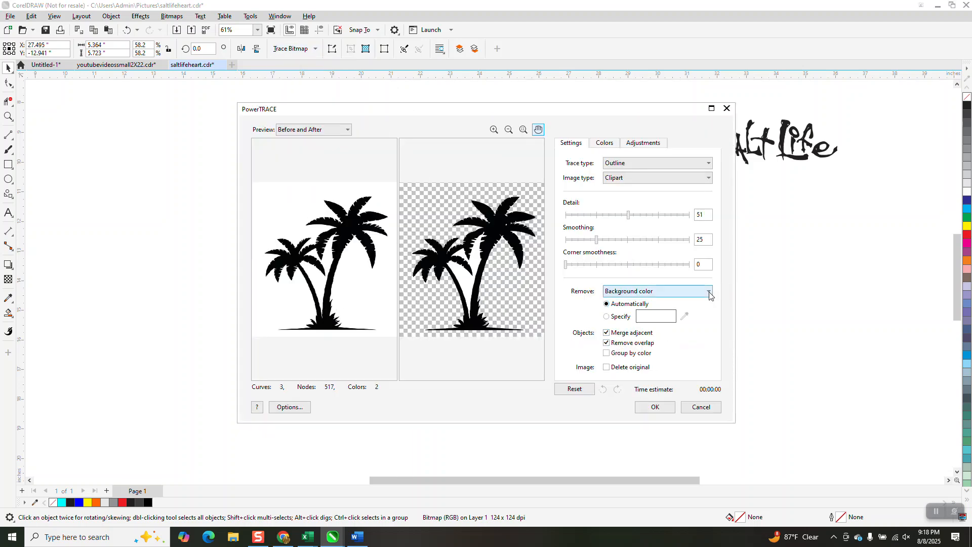
left_click(658, 291)
left_click(615, 319)
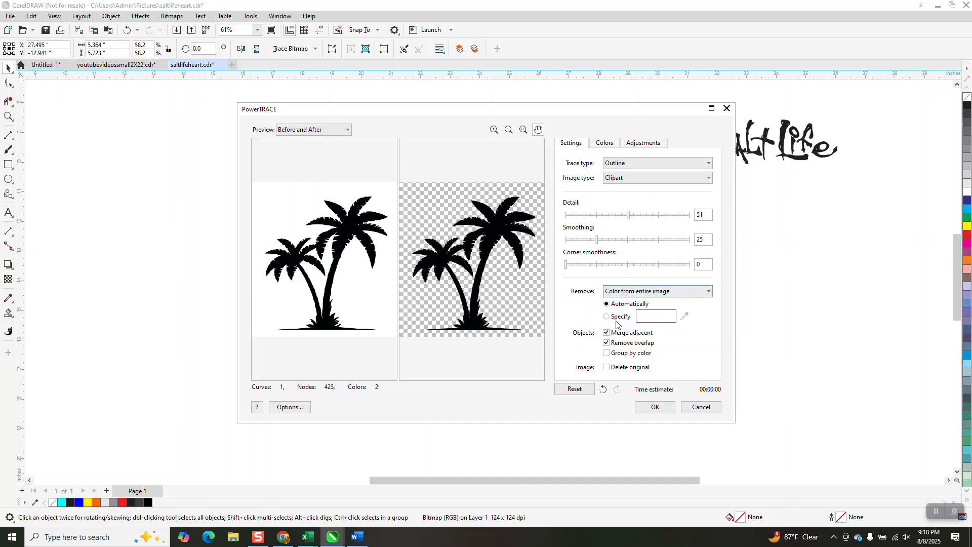
left_click(657, 407)
Step: Move the traced palms aside and delete the original bitmap, leaving the traced curve with no fill and a black outline
mouse_move(600, 252)
left_mouse_down()
mouse_move(719, 314)
mouse_move(562, 254)
left_mouse_up()
left_click(591, 245)
key("Delete")
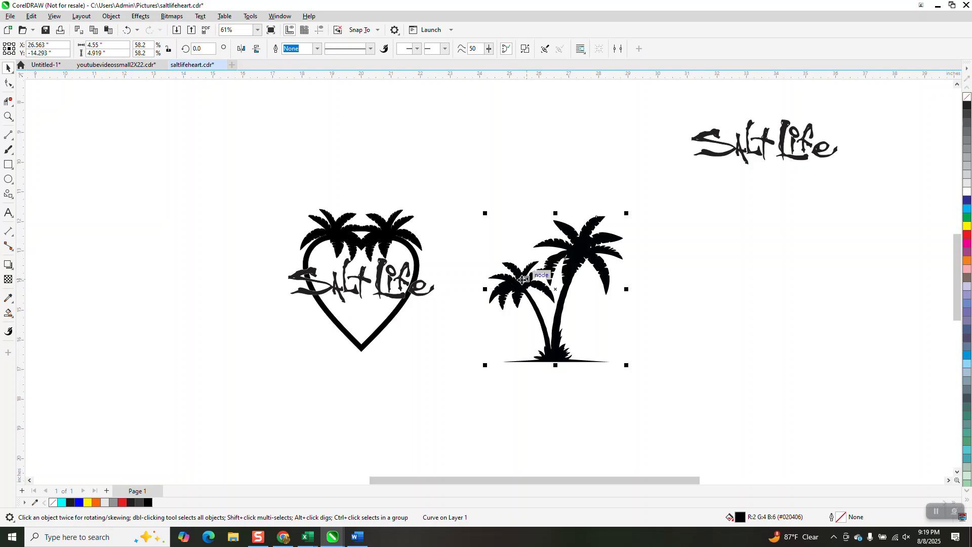
left_click(967, 96)
right_click(967, 105)
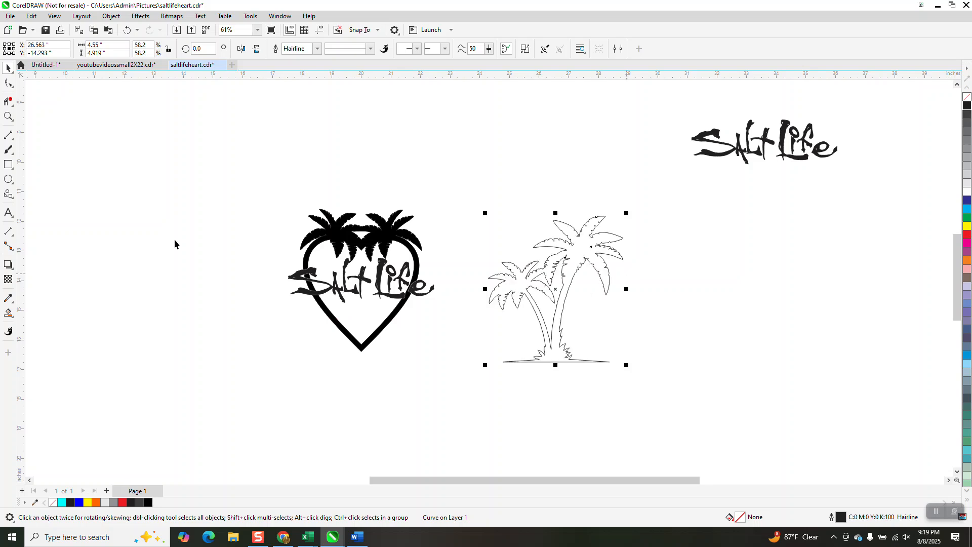
Step: Draw two-point lines closing the tip of the small palm's frond where it merges with the large palm
key("z")
left_click(572, 284)
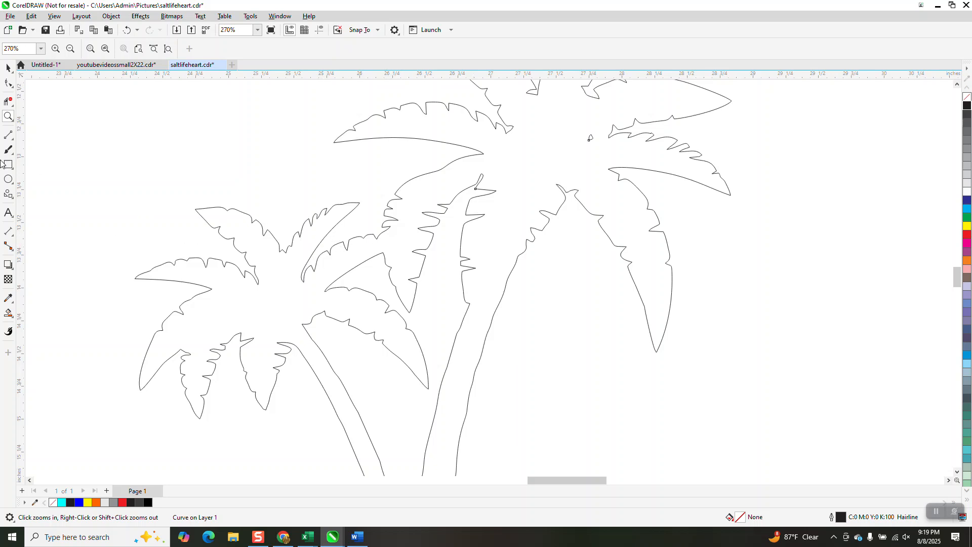
left_click(11, 138)
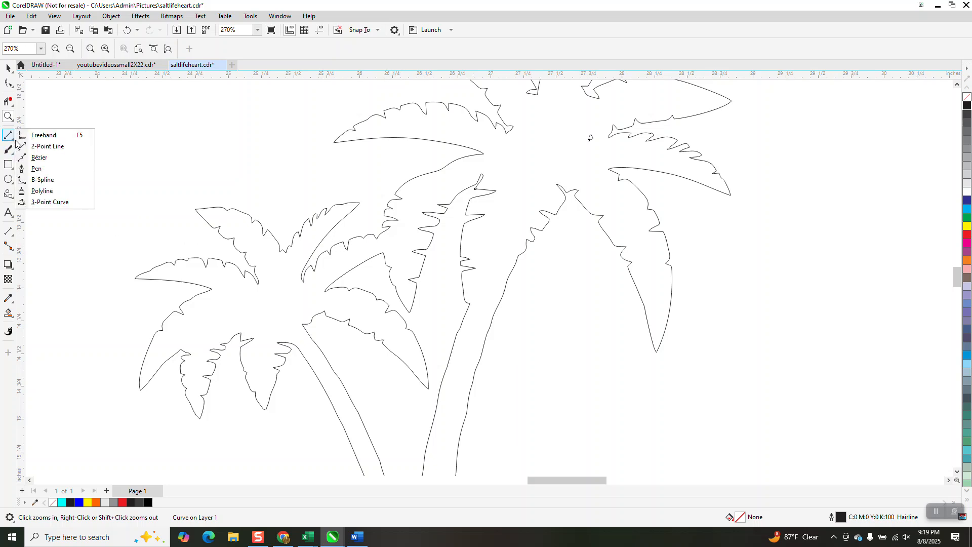
left_click(33, 146)
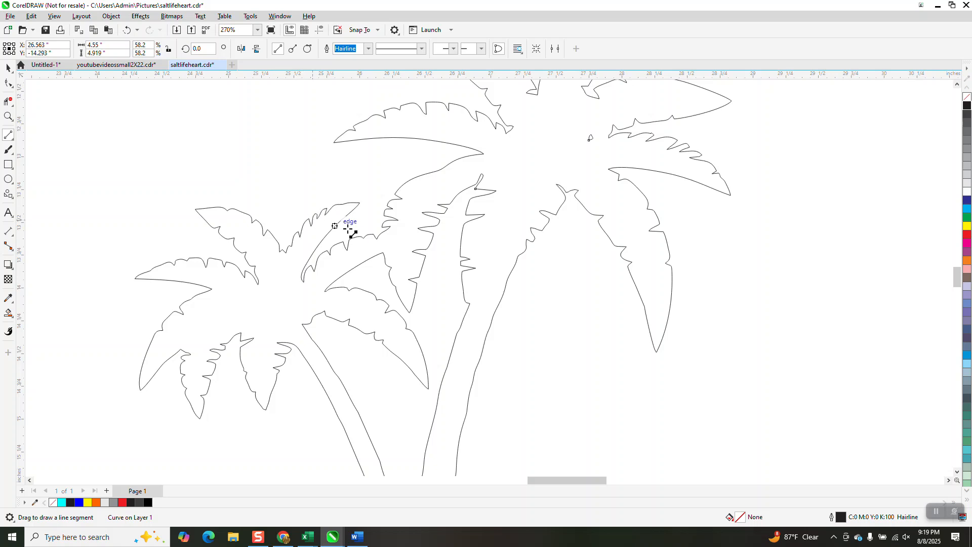
left_click_drag(377, 238, 395, 238)
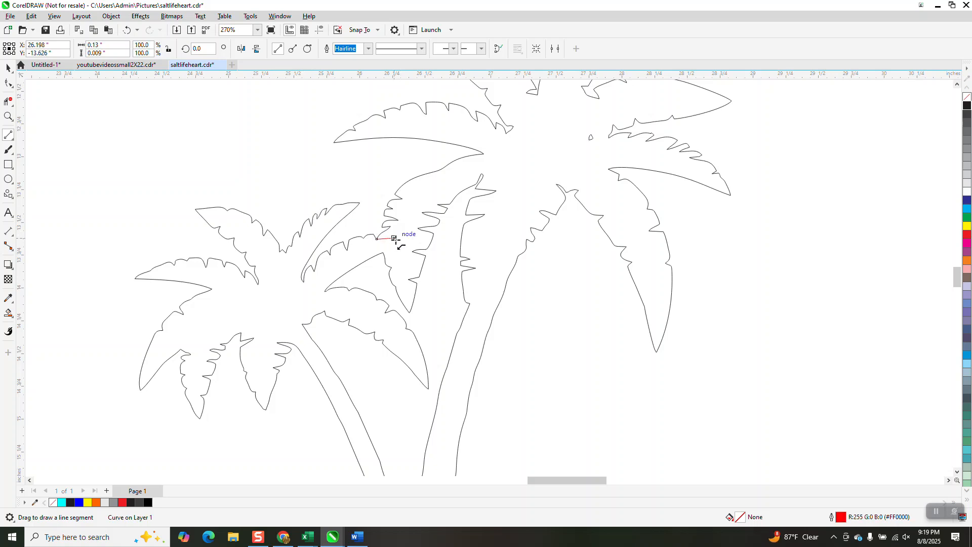
scroll(375, 239, "down", 3)
scroll(375, 238, "down", 2)
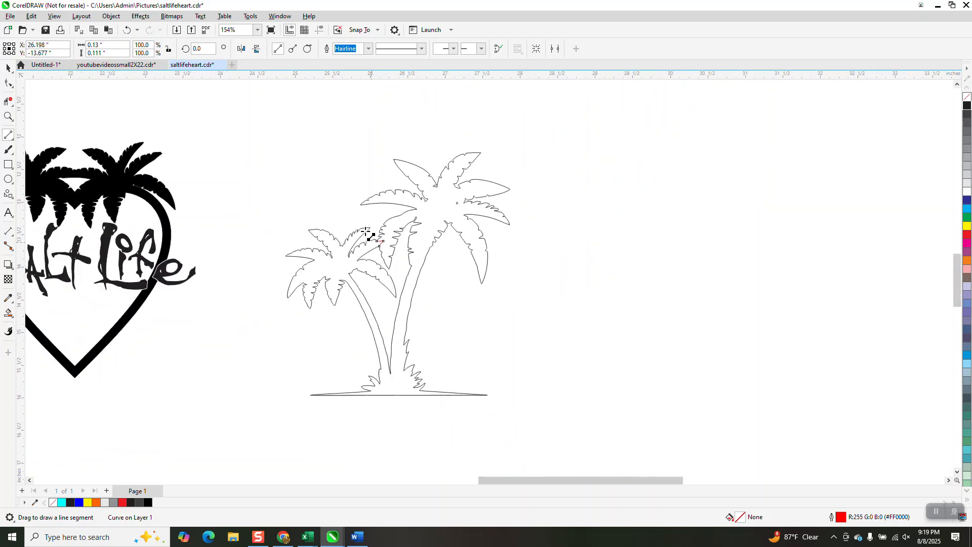
Step: Draw a two-point line across the small palm's trunk just below the fronds to close off its crown
left_click(8, 117)
left_click_drag(330, 321, 440, 406)
scroll(436, 403, "down", 1)
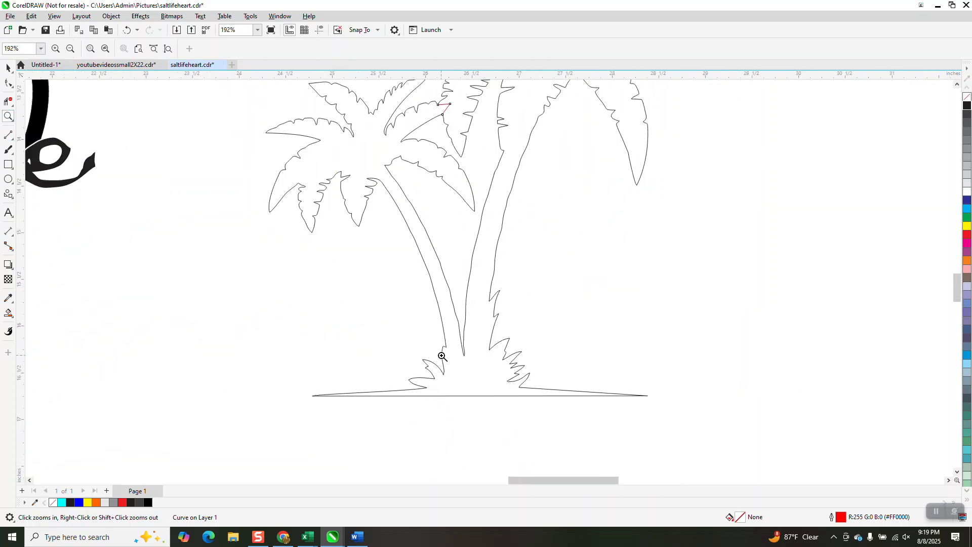
scroll(403, 303, "down", 1)
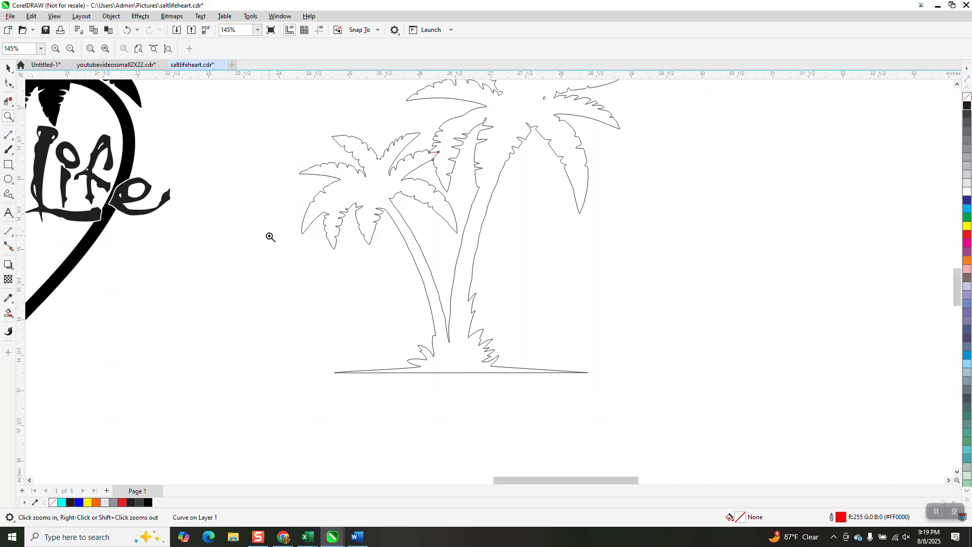
left_click(10, 138)
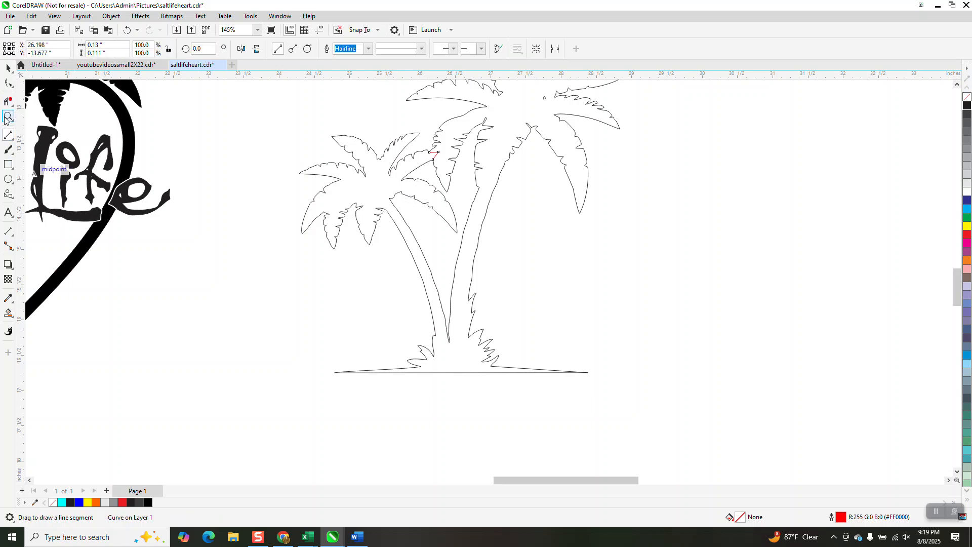
key("z")
left_click_drag(299, 151, 445, 246)
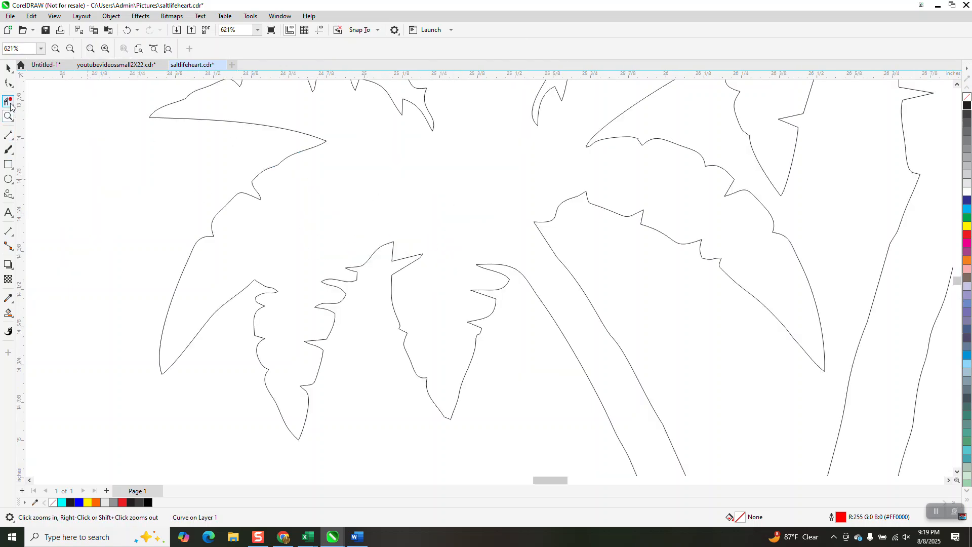
left_click(12, 142)
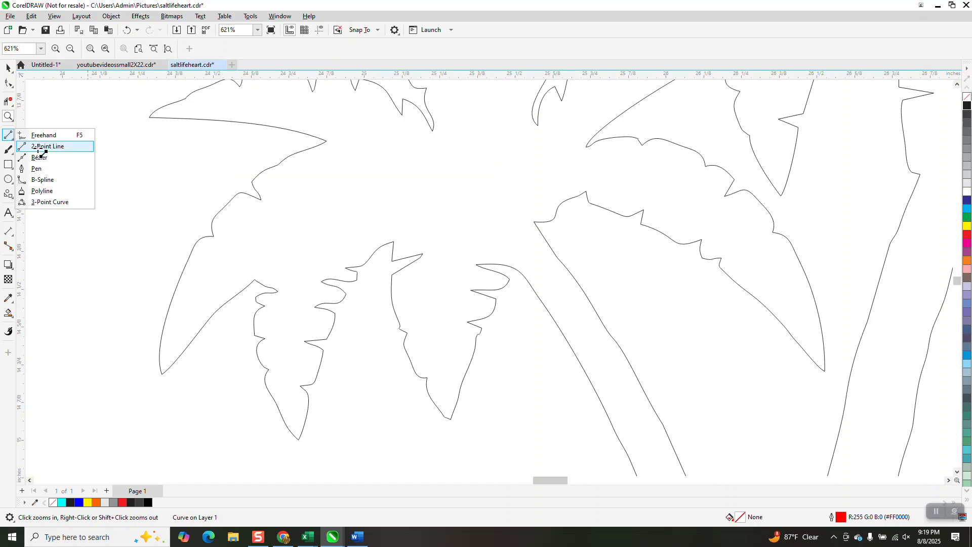
left_click(38, 146)
left_click_drag(569, 272, 541, 300)
scroll(537, 303, "down", 2)
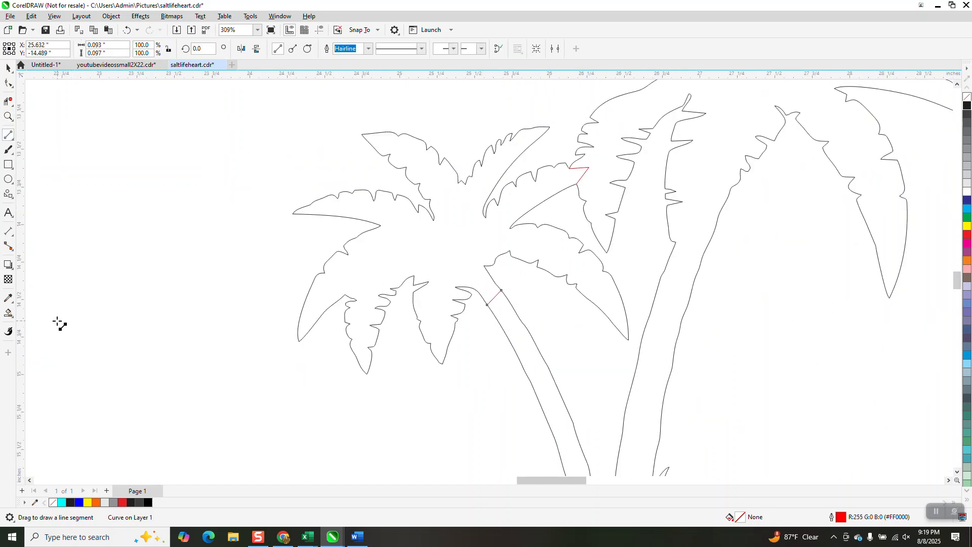
Step: Smart-fill the small palm's enclosed crown with black and a 0.5 pt outline, and move it out to the right of the tracing
left_click(9, 314)
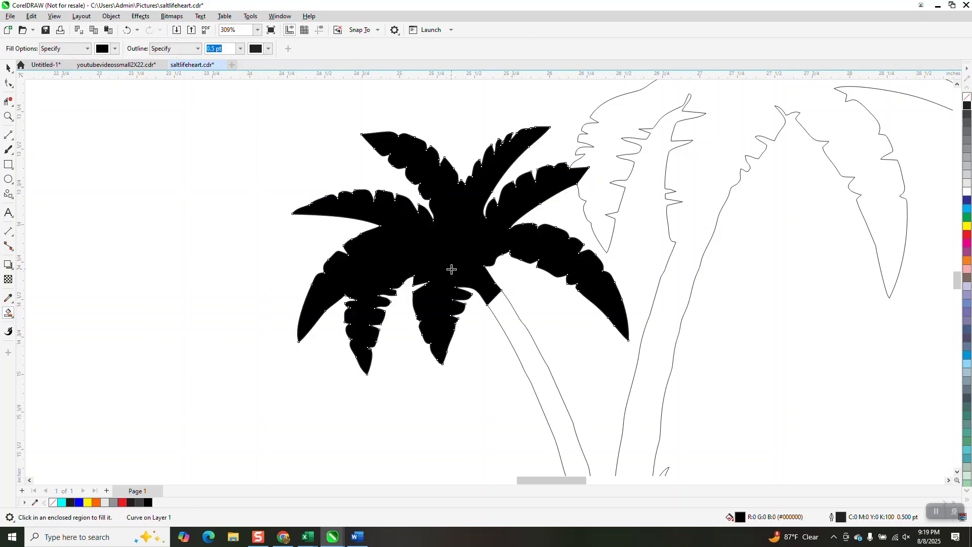
scroll(451, 266, "down", 5)
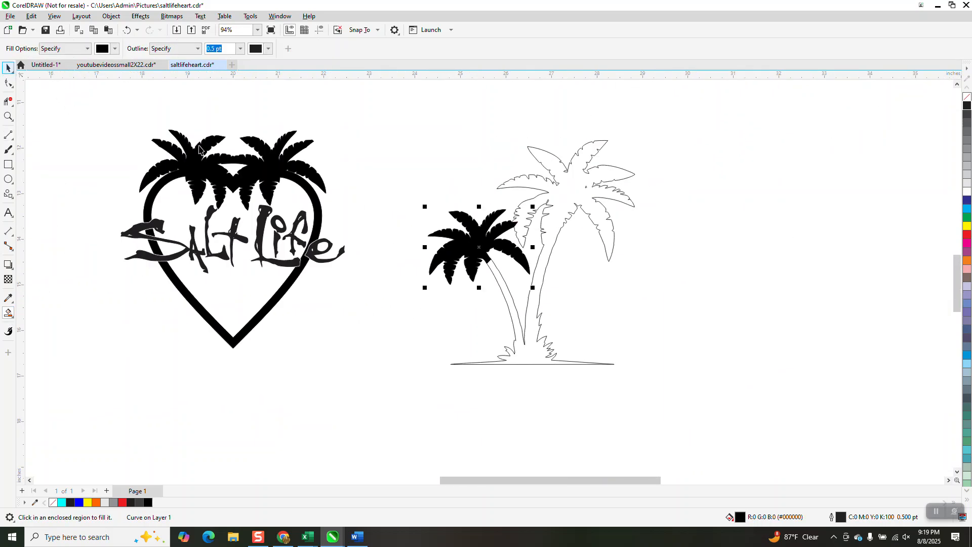
key("space")
left_click_drag(466, 238, 746, 194)
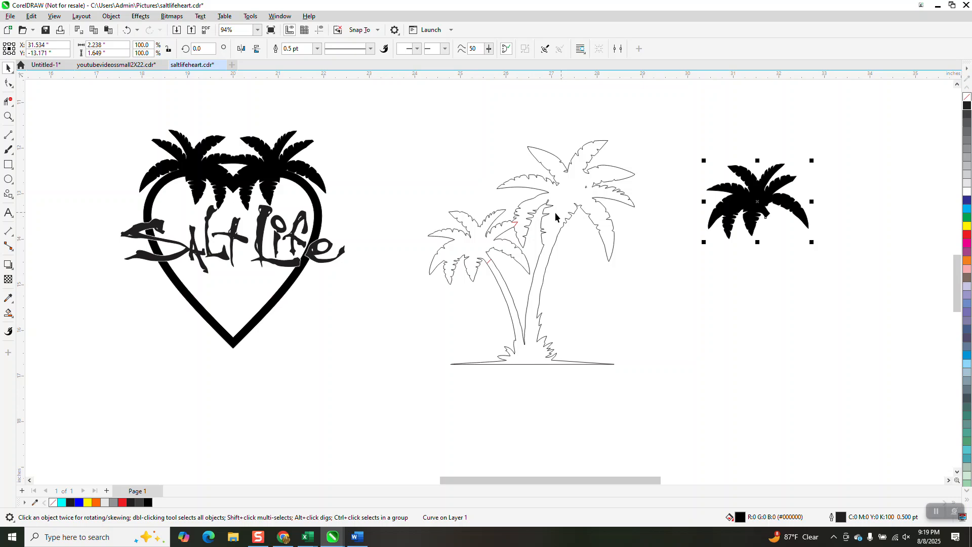
Step: Delete the remaining traced palm outline with its closing lines, and move the black palm crown closer to the heart design
left_click(549, 210)
key("Delete")
left_click_drag(615, 336, 605, 336)
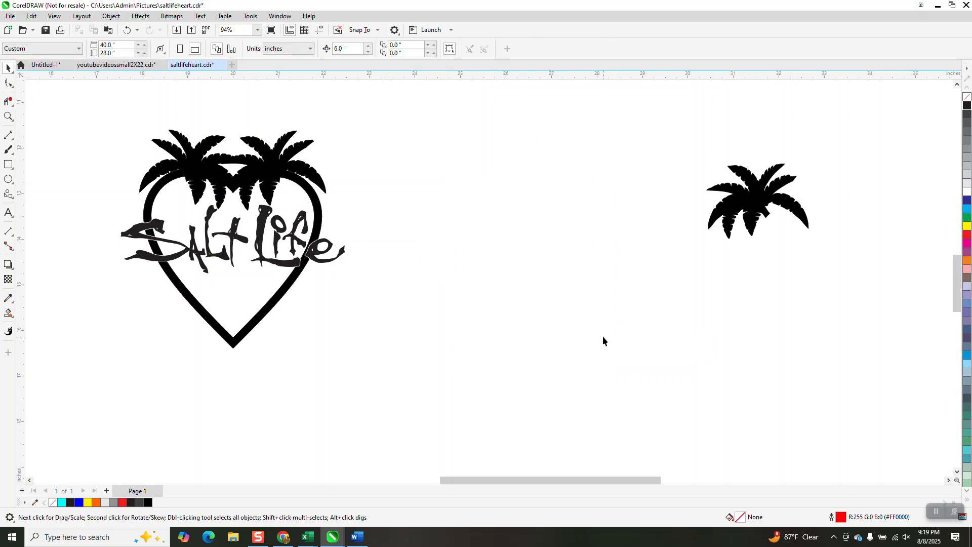
scroll(476, 324, "down", 3)
left_click_drag(689, 237, 572, 237)
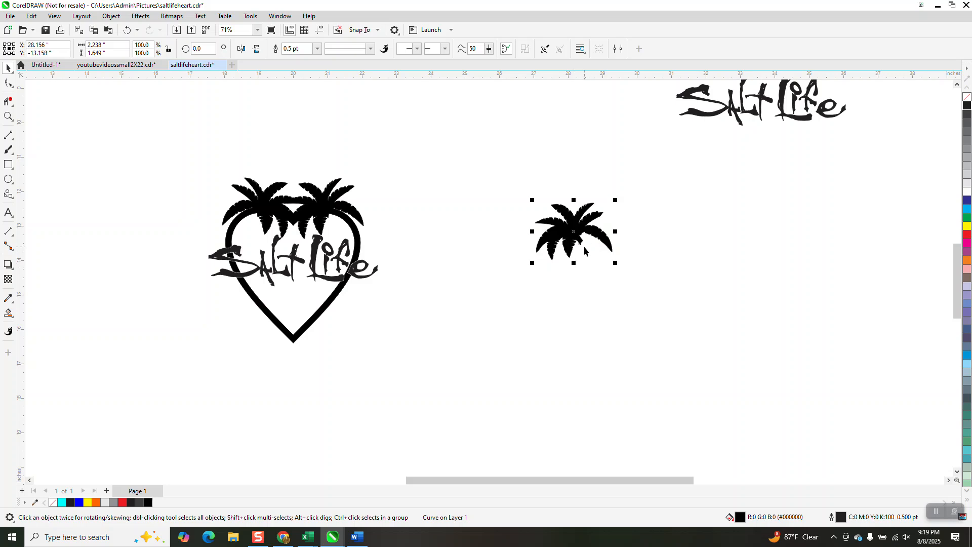
Step: Draw a heart common shape about 3.93 inches wide and high beside the palm crown, with an 8 pt outline
left_click(9, 195)
left_click(43, 227)
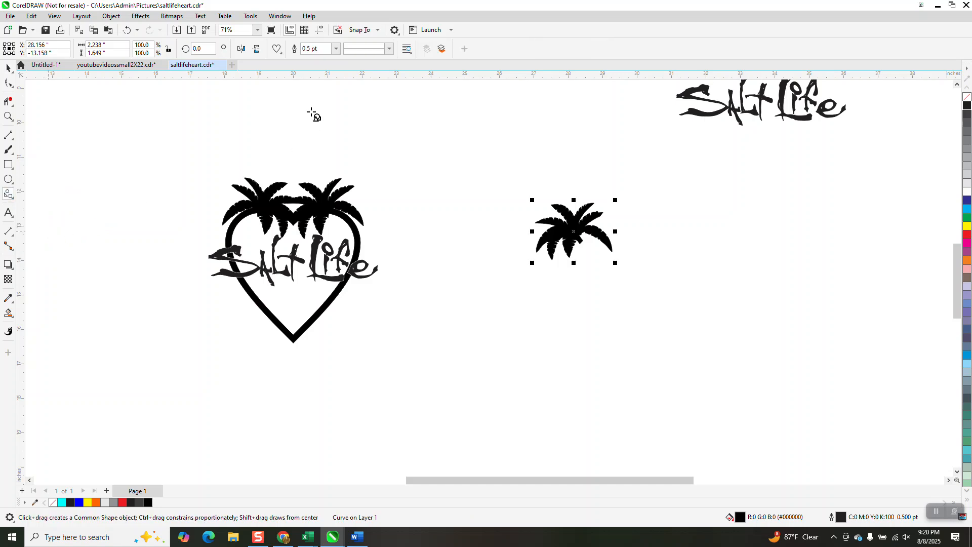
left_click_drag(772, 193, 642, 329)
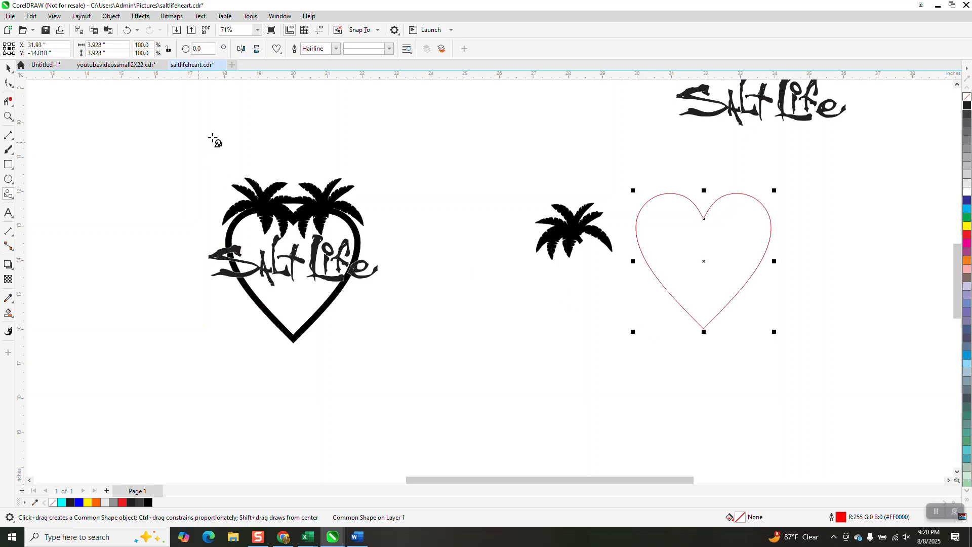
left_click(335, 49)
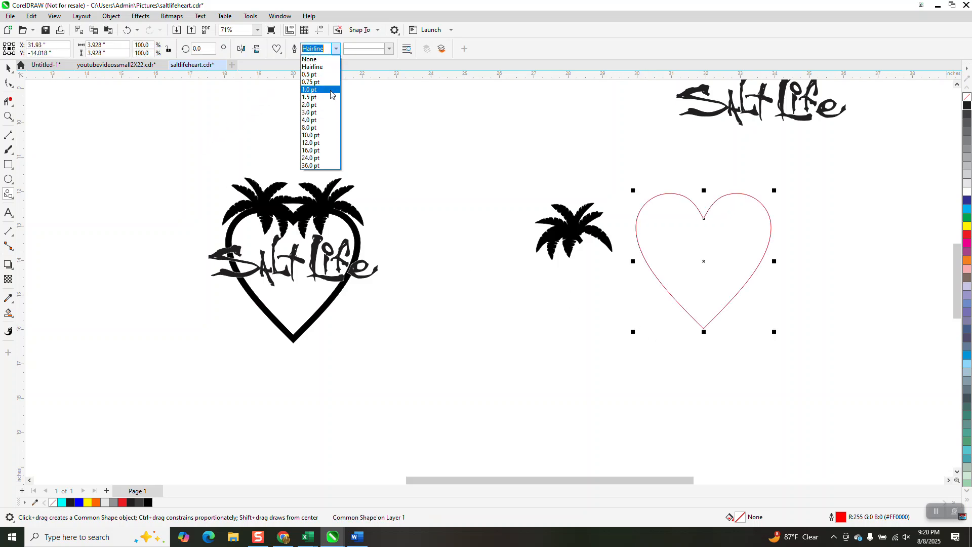
left_click(318, 128)
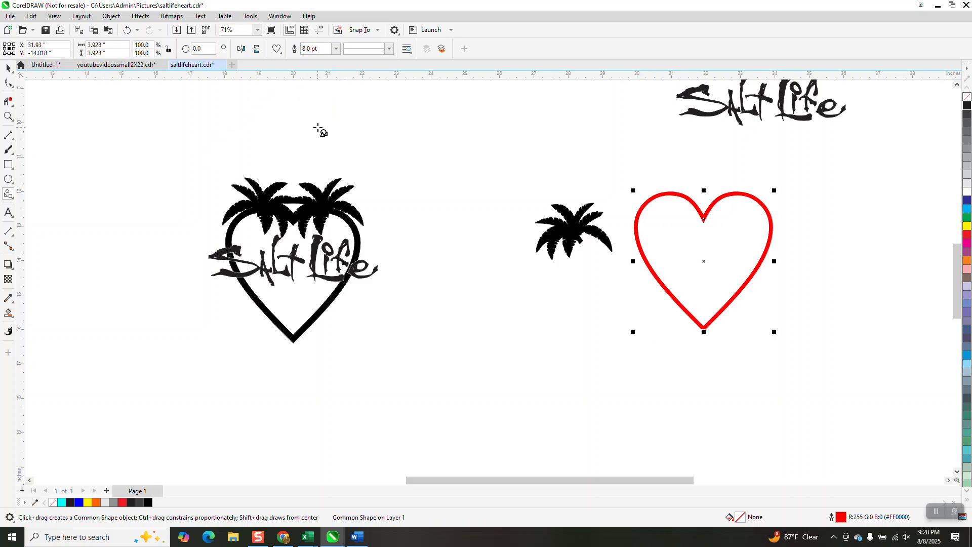
Step: Set the red heart's outline width to 10 pt and convert that outline to an object
left_click(335, 49)
left_click(306, 137)
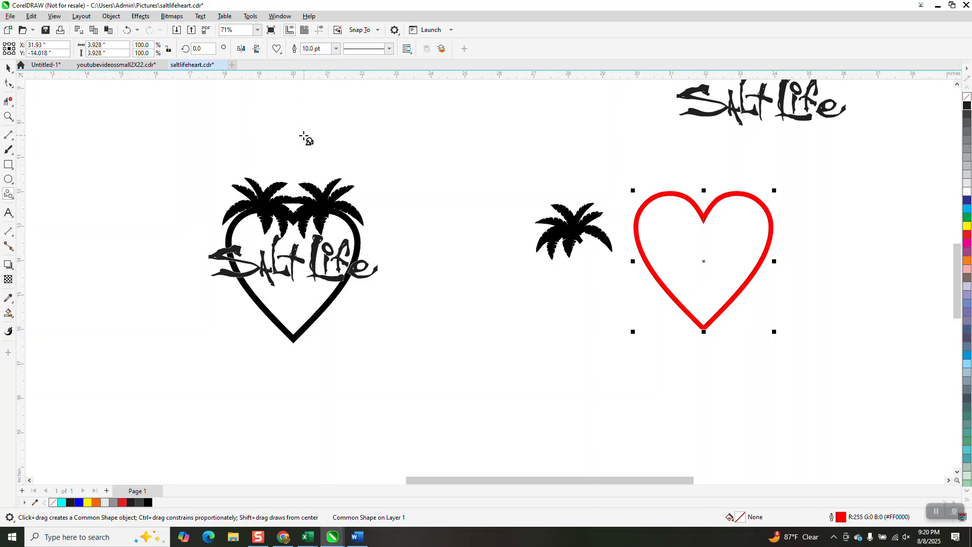
left_click(111, 16)
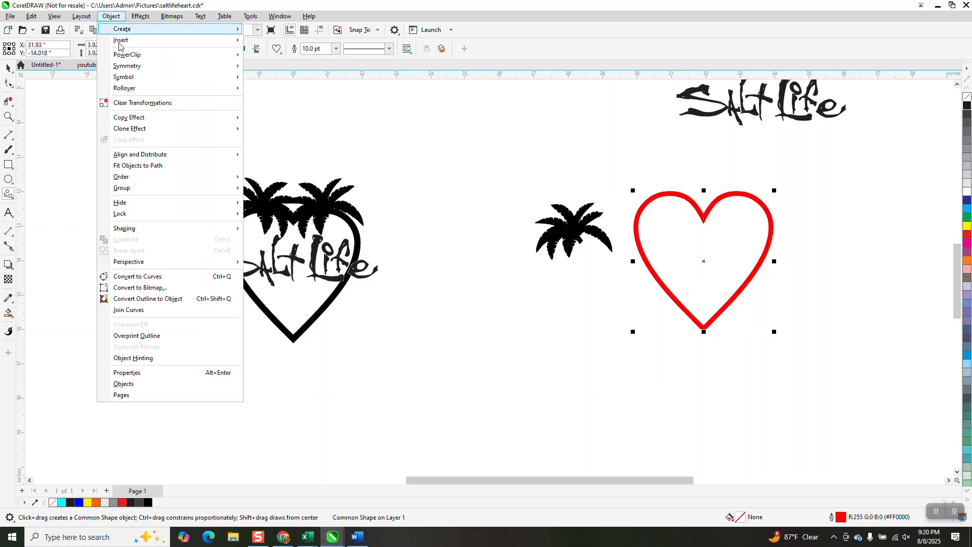
left_click(160, 298)
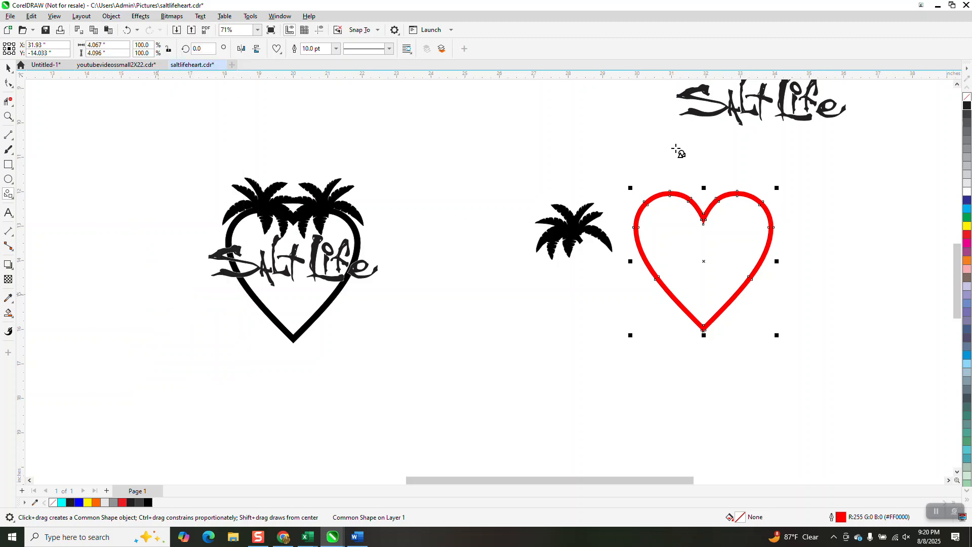
Step: Give the heart band no fill and a black hairline outline, and move it so its right lobe overlaps the palm crown
left_click(967, 97)
right_click(967, 105)
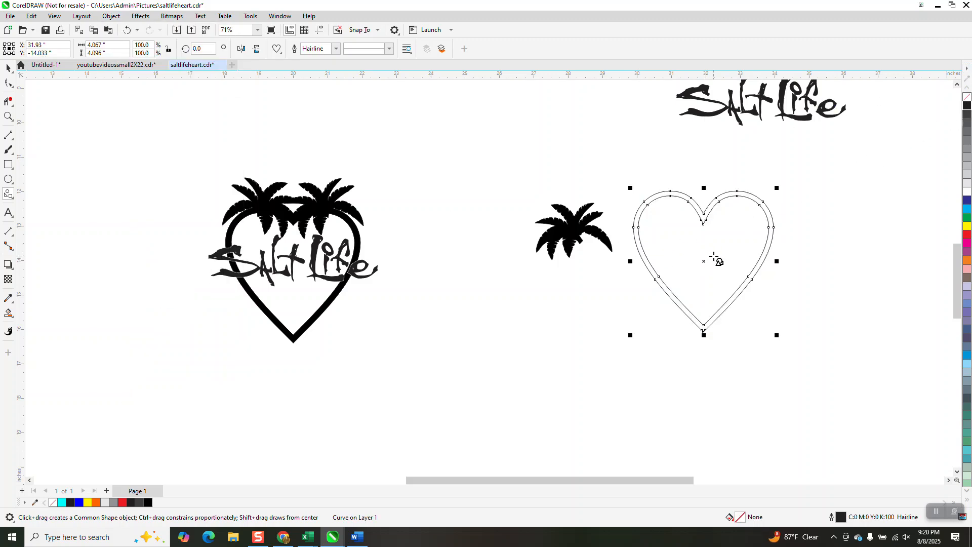
left_click_drag(703, 262, 518, 274)
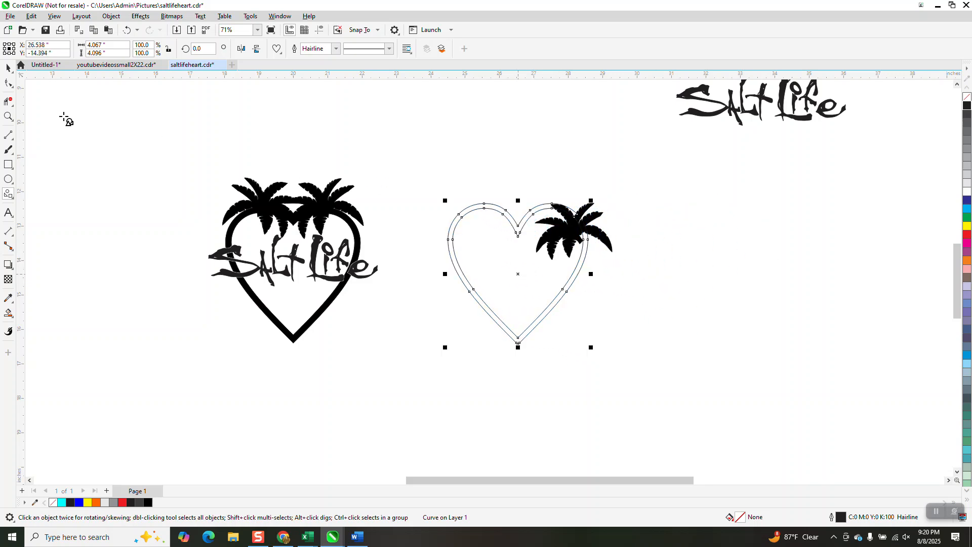
Step: Remove the palm crown's black fill and move the outlined crown up onto the top of the heart's right lobe
left_click(8, 116)
left_click_drag(481, 151, 695, 312)
left_click(8, 67)
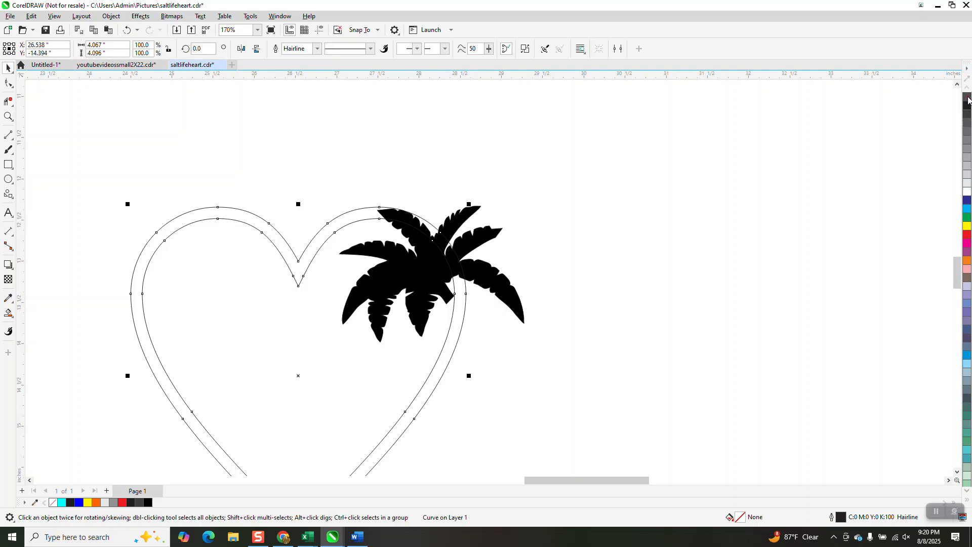
left_click(491, 288)
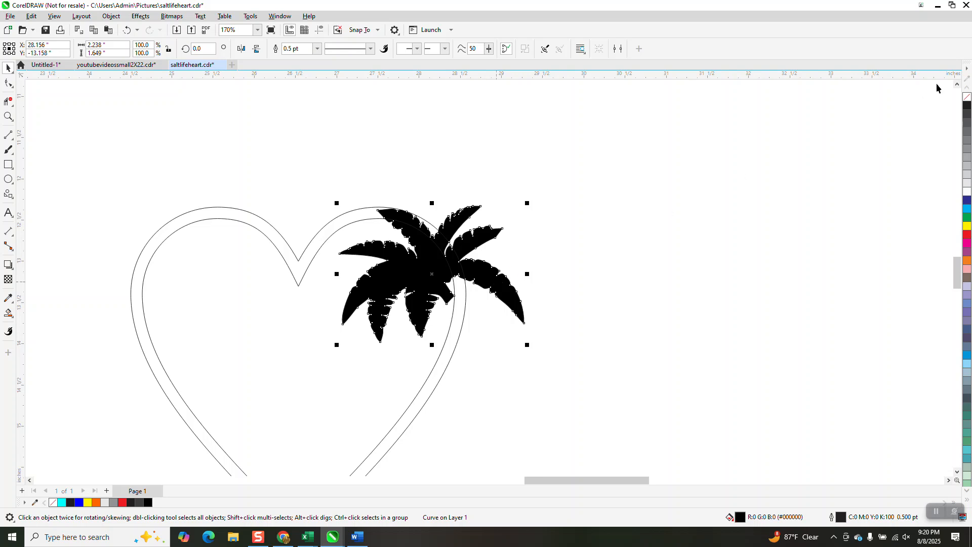
left_click(967, 97)
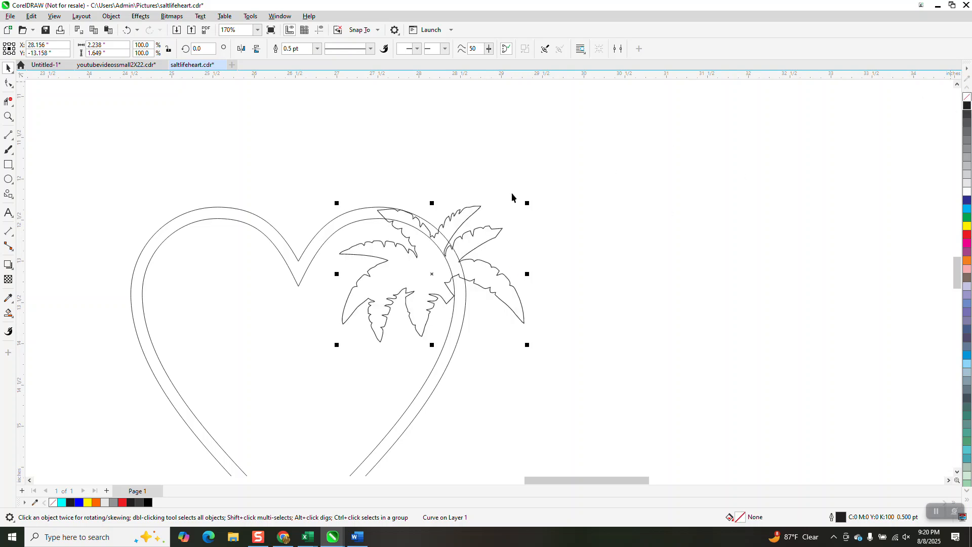
left_click_drag(476, 250, 466, 192)
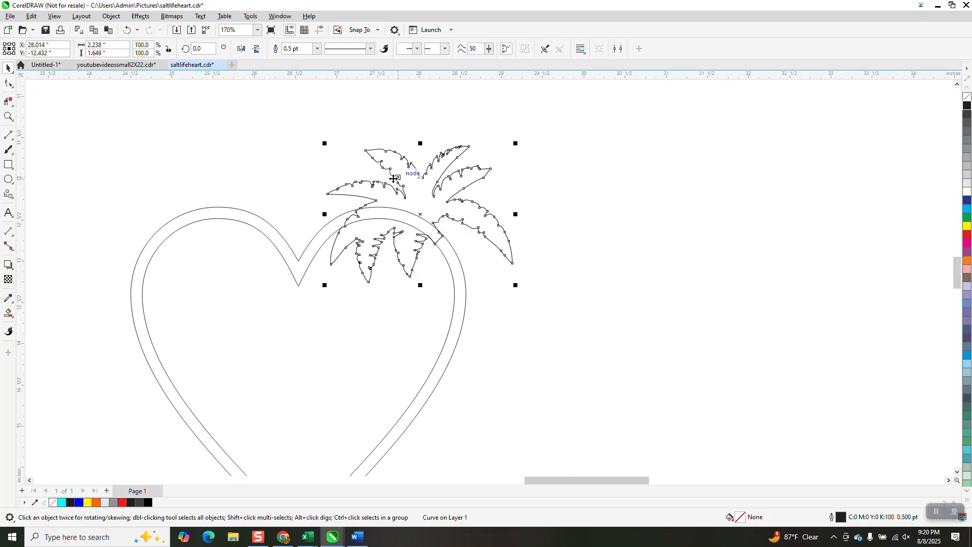
Step: Rotate the palm crown counterclockwise to about 8.8 degrees and position its trunk stub over the band of the heart's right lobe
left_click(449, 200)
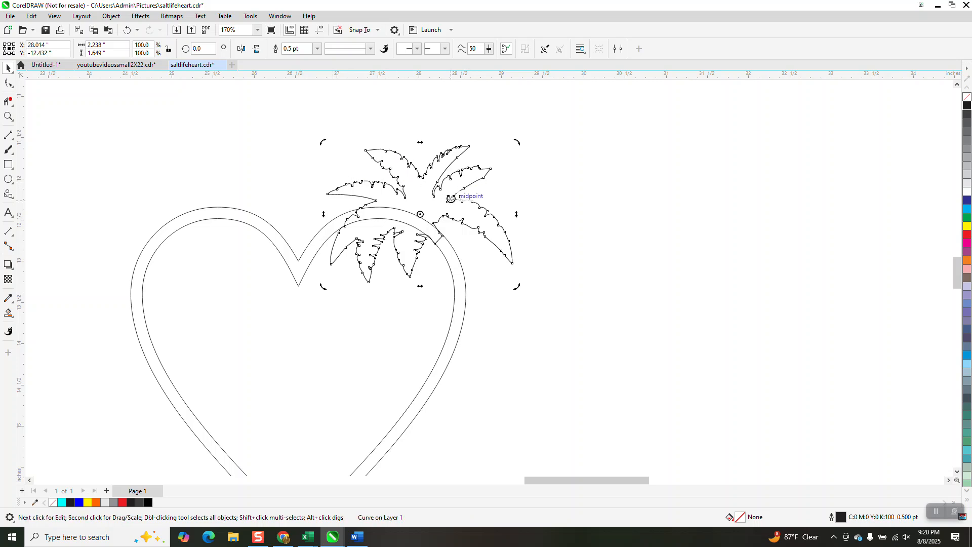
left_click_drag(523, 147, 509, 134)
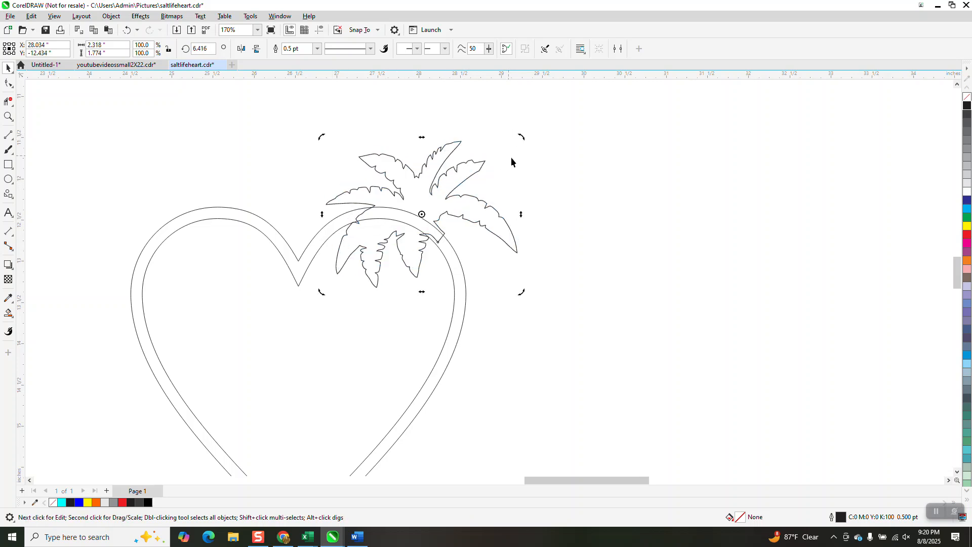
left_click_drag(445, 234, 433, 225)
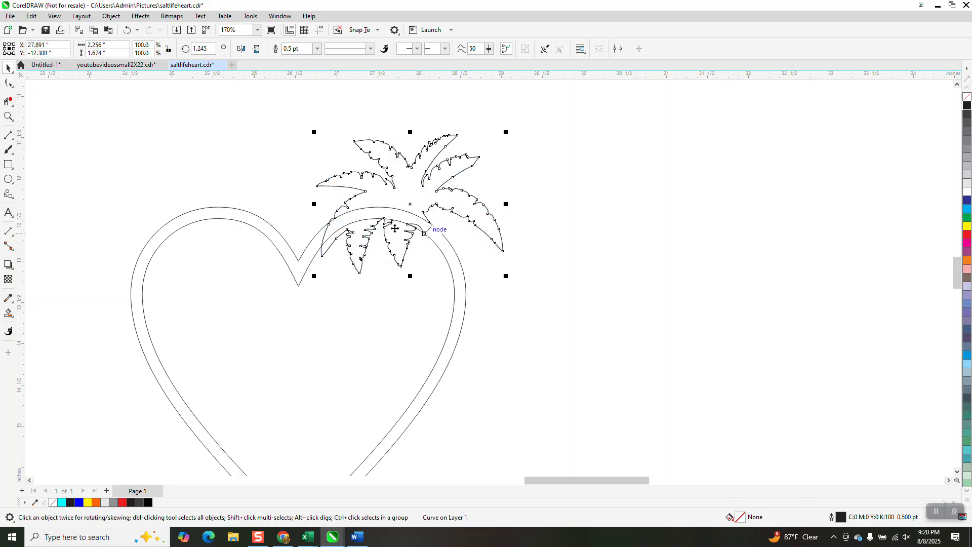
left_click(398, 238)
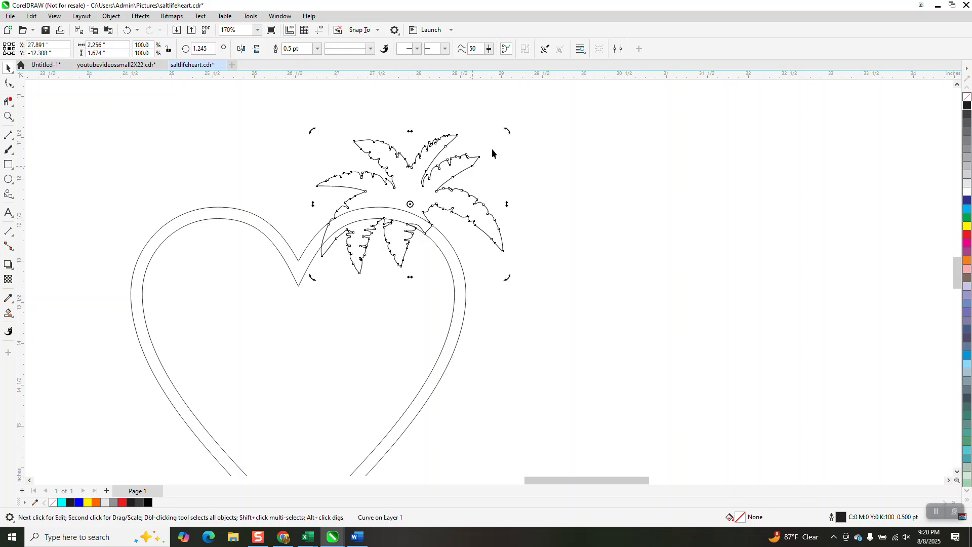
left_click_drag(506, 133, 490, 129)
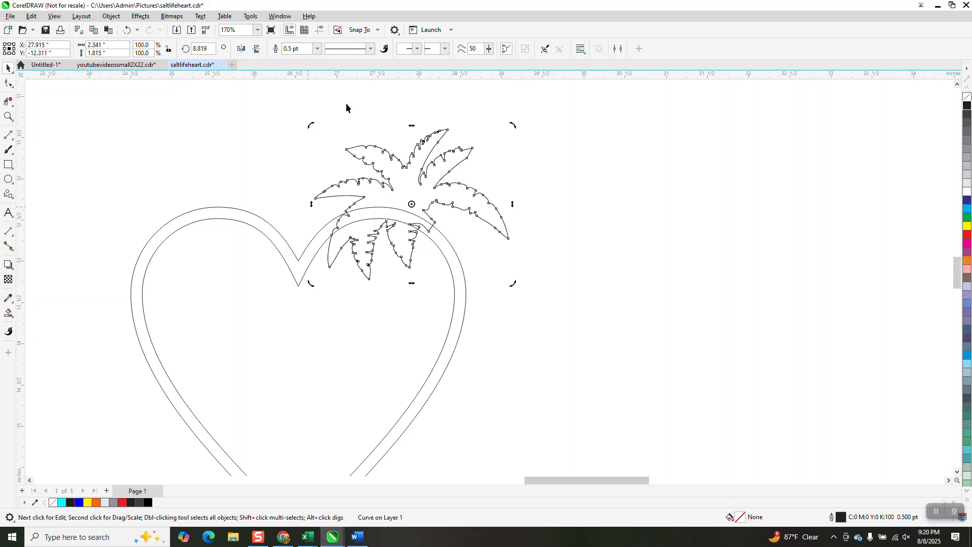
left_click(463, 238)
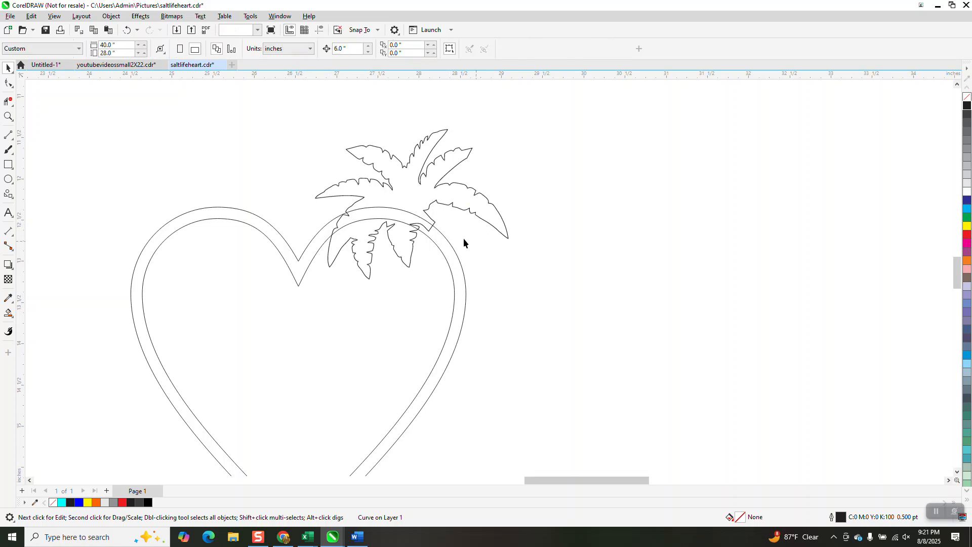
left_click(434, 226)
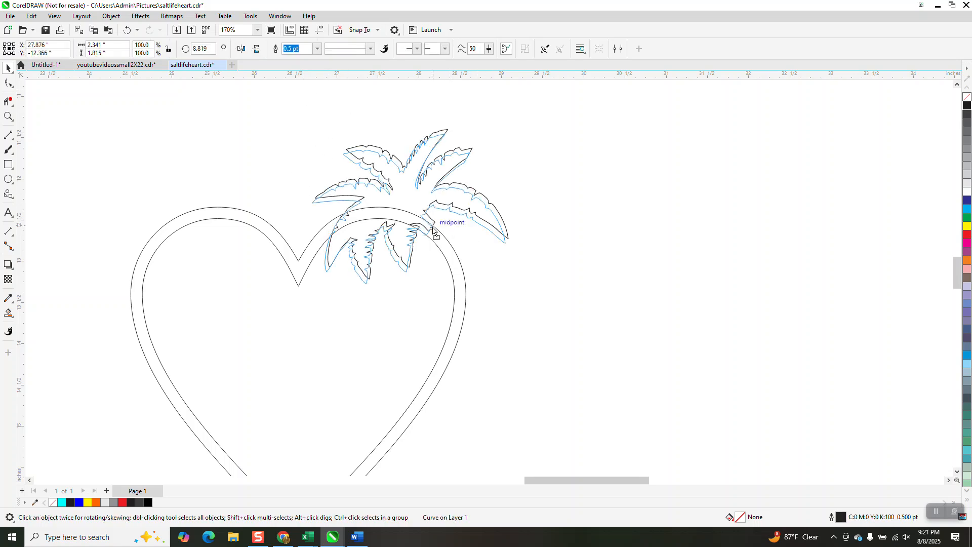
Step: Change the palm crown's outline width to Hairline
left_click(8, 116)
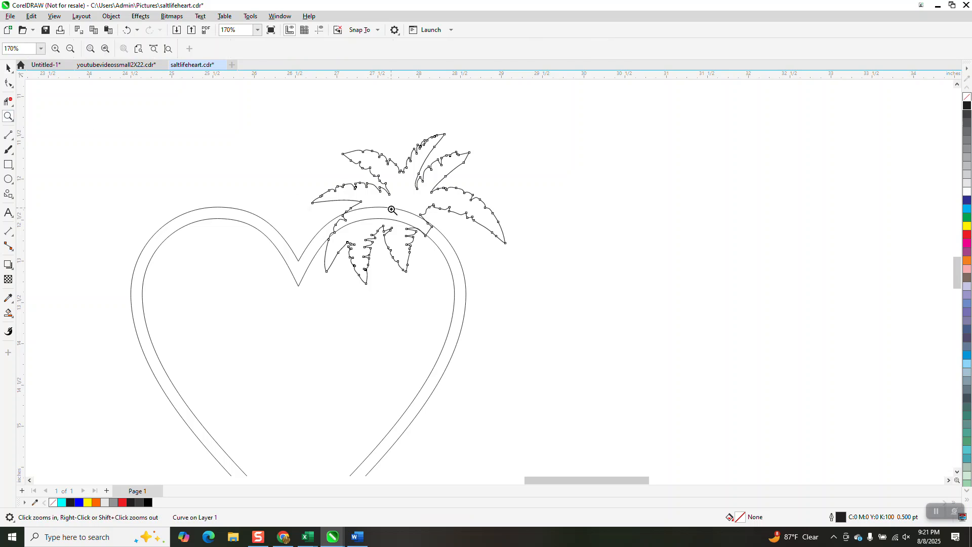
left_click_drag(528, 280, 528, 280)
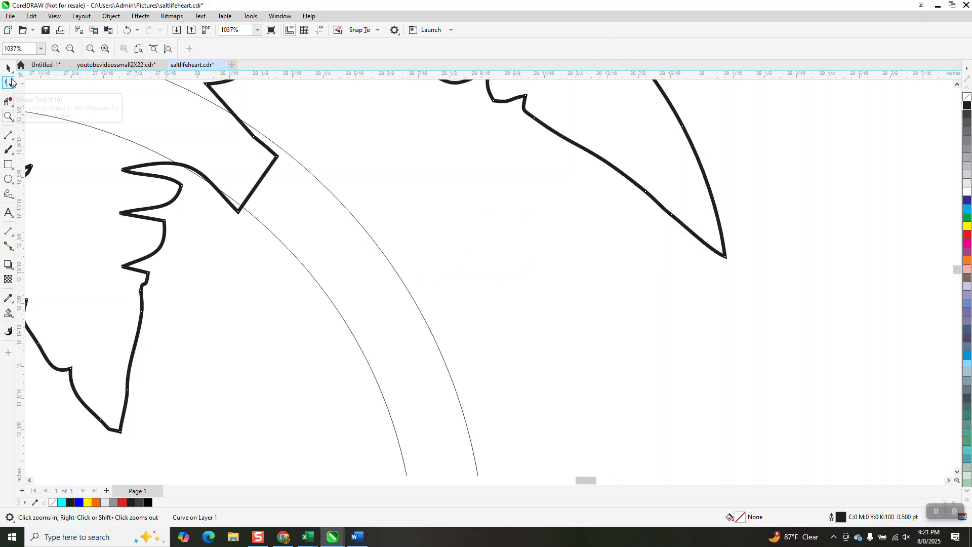
left_click(9, 68)
left_click(692, 232)
left_click(318, 48)
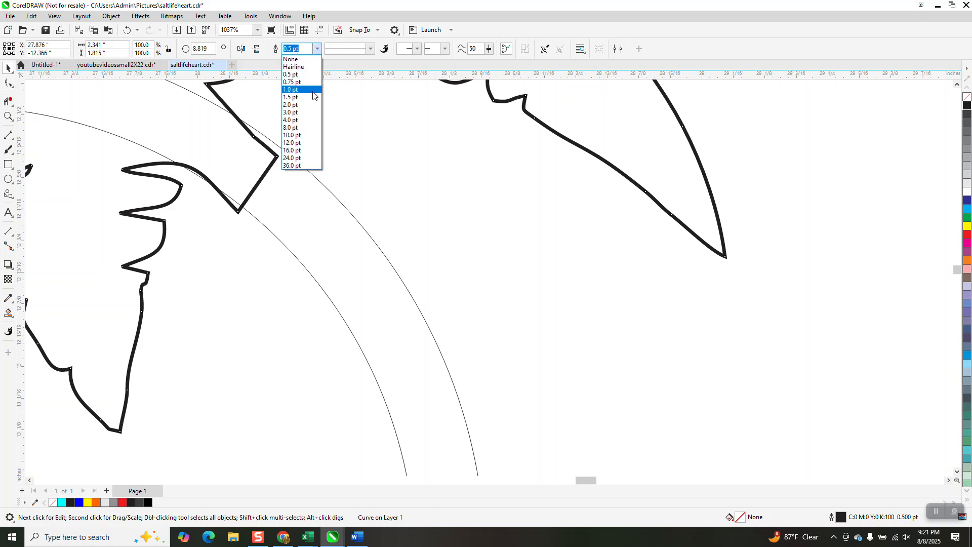
left_click(305, 67)
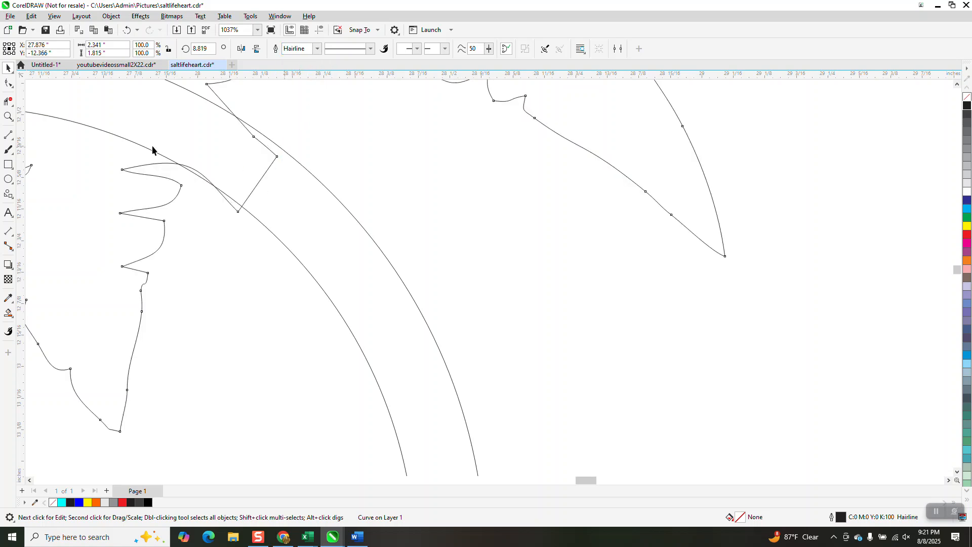
Step: Delete the segments of the palm's trunk stub that cross the heart band, using Virtual Segment Delete
left_click(9, 84)
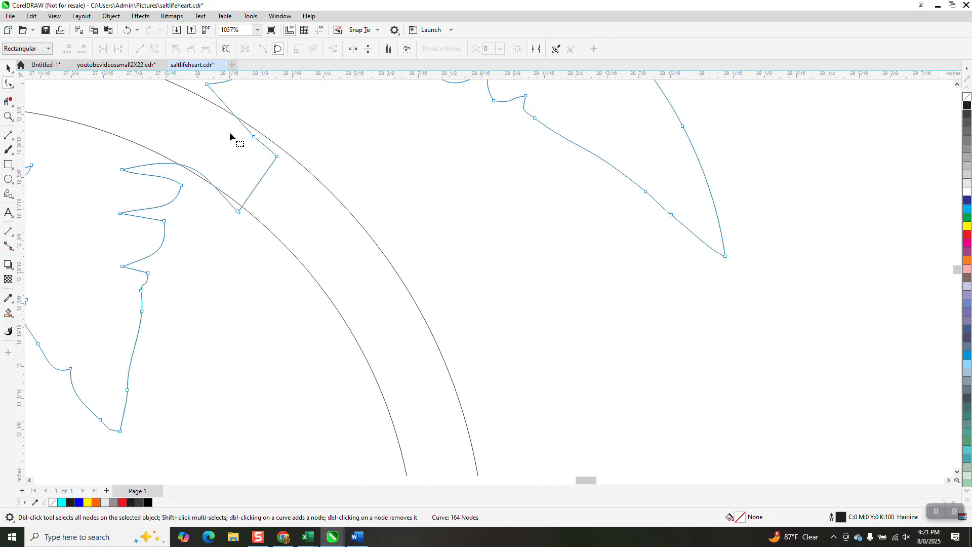
left_click(8, 102)
left_click(274, 161)
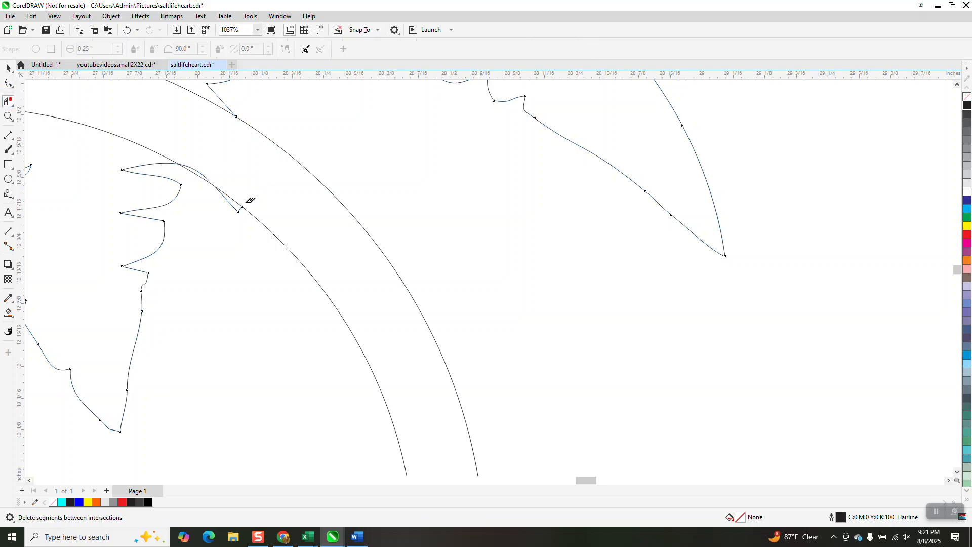
left_click(235, 205)
left_click(204, 171)
Step: Delete the two heart curve segments that run through the inside of the palm crown
scroll(237, 180, "down", 1)
scroll(238, 179, "down", 3)
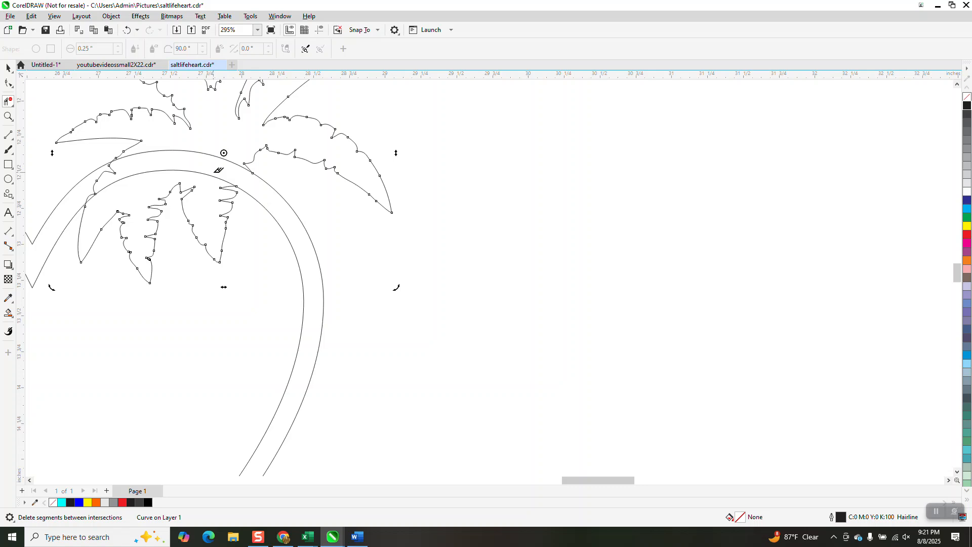
left_click(217, 173)
left_click(211, 153)
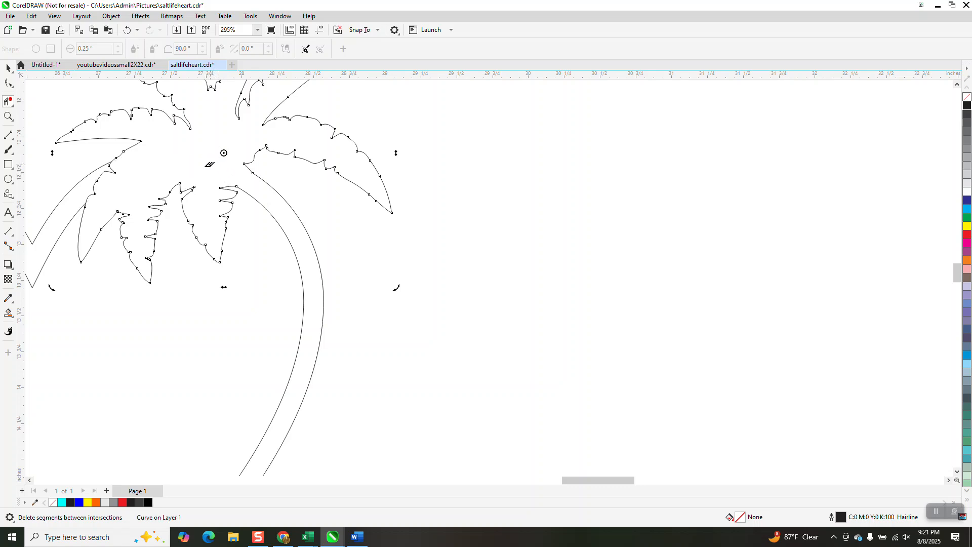
scroll(217, 167, "down", 2)
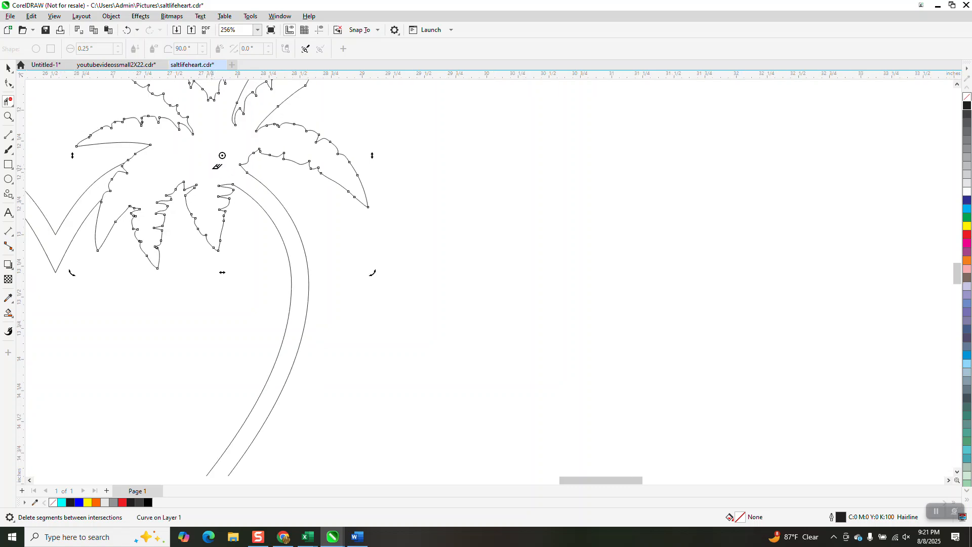
scroll(236, 152, "down", 1)
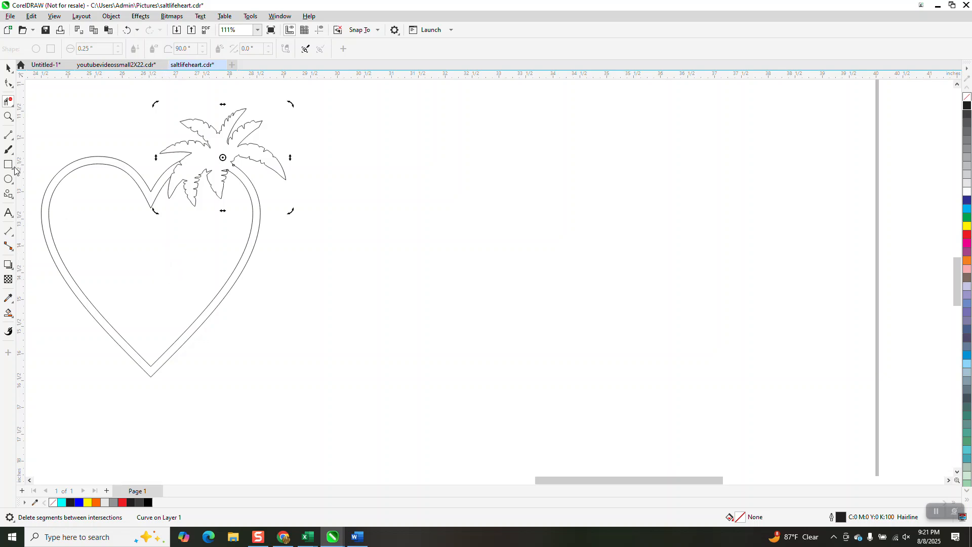
Step: Draw a short vertical two-point line across the heart band at its bottom tip
left_click(10, 136)
left_click(47, 146)
left_click_drag(151, 374, 151, 383)
Step: Smart-fill the palm crown and the connected right half of the heart with black and a 0.5 pt outline
left_click(8, 314)
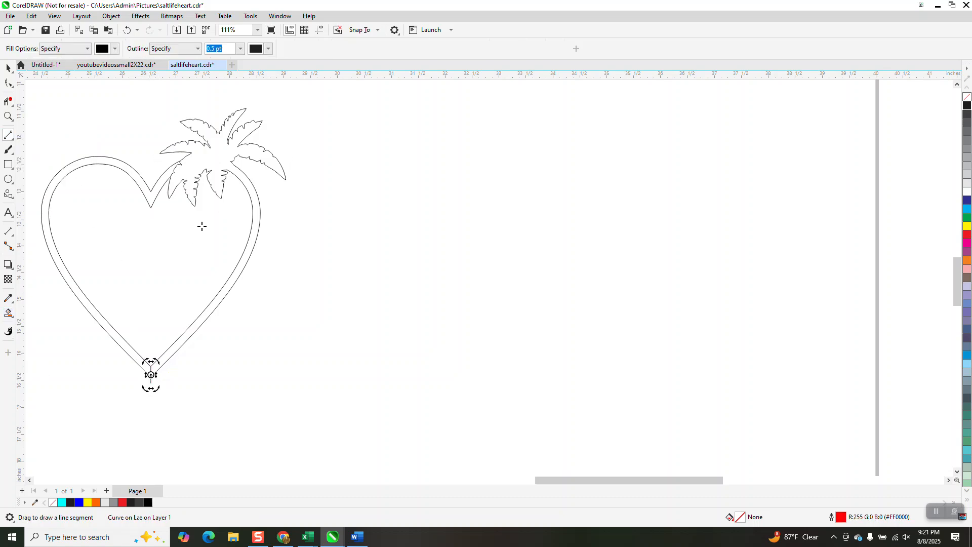
left_click(219, 165)
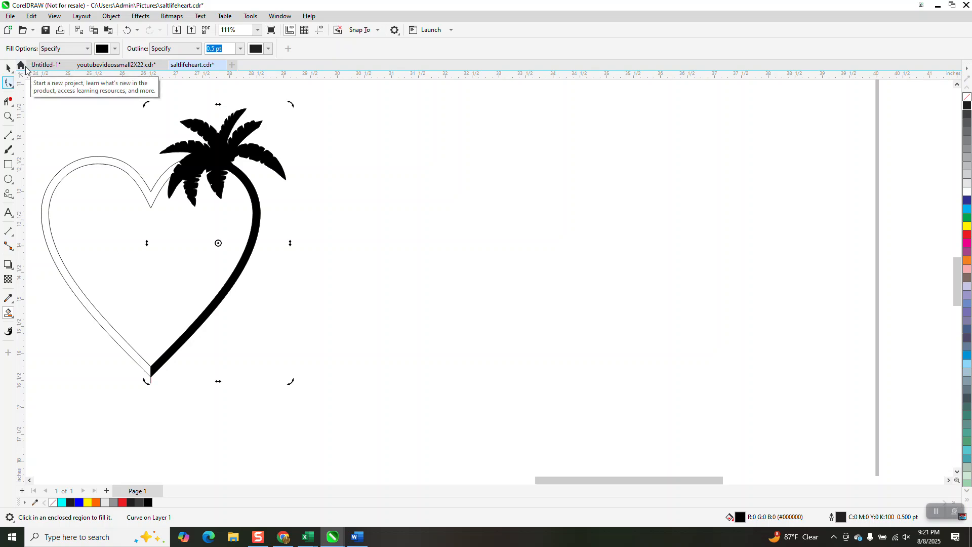
left_click(426, 191)
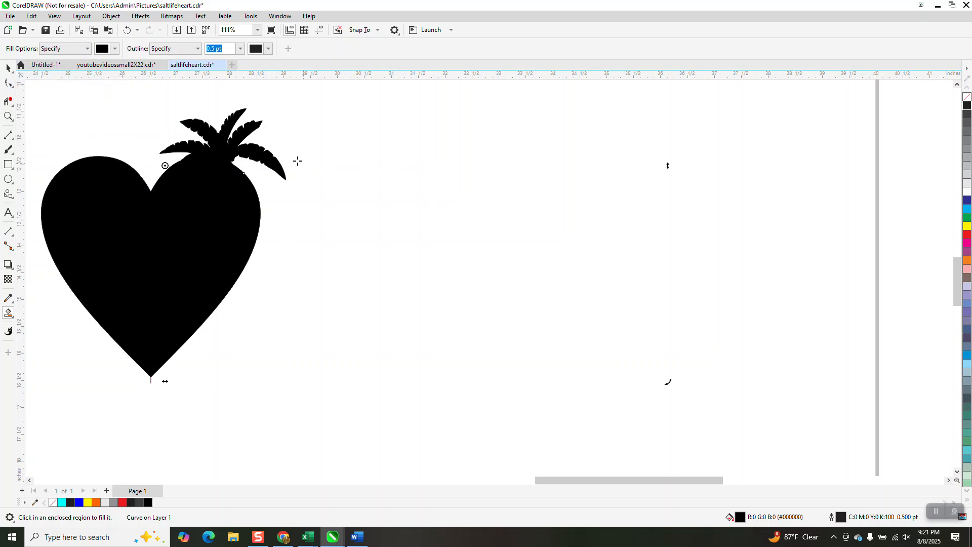
left_click(127, 30)
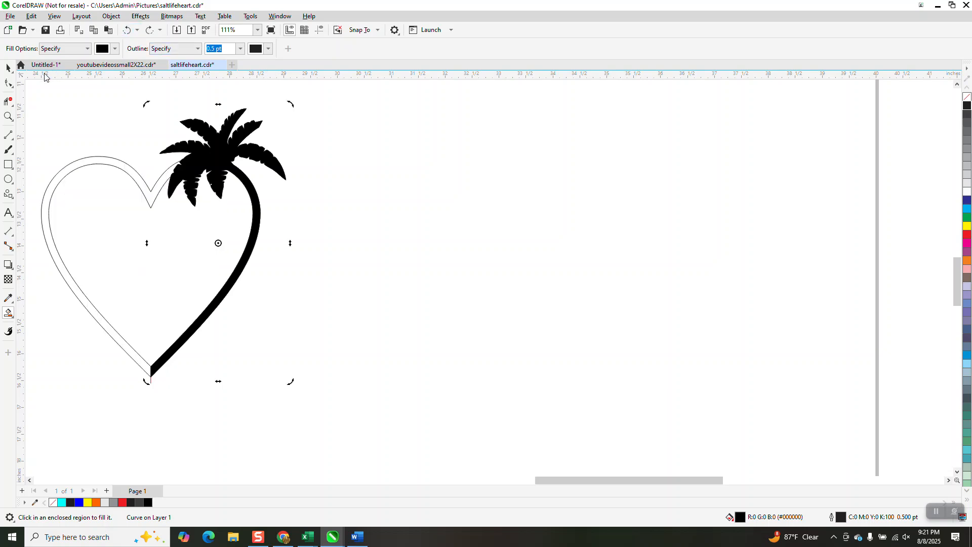
Step: Move the filled half-heart palm 12 inches to the right and mirror a copy to its left to complete the heart
left_click(8, 68)
key("Right")
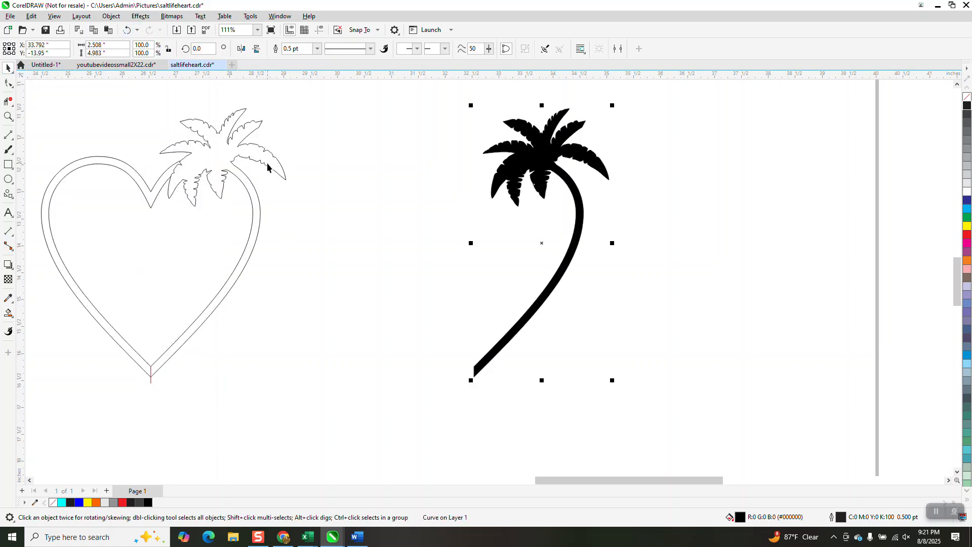
key("Right")
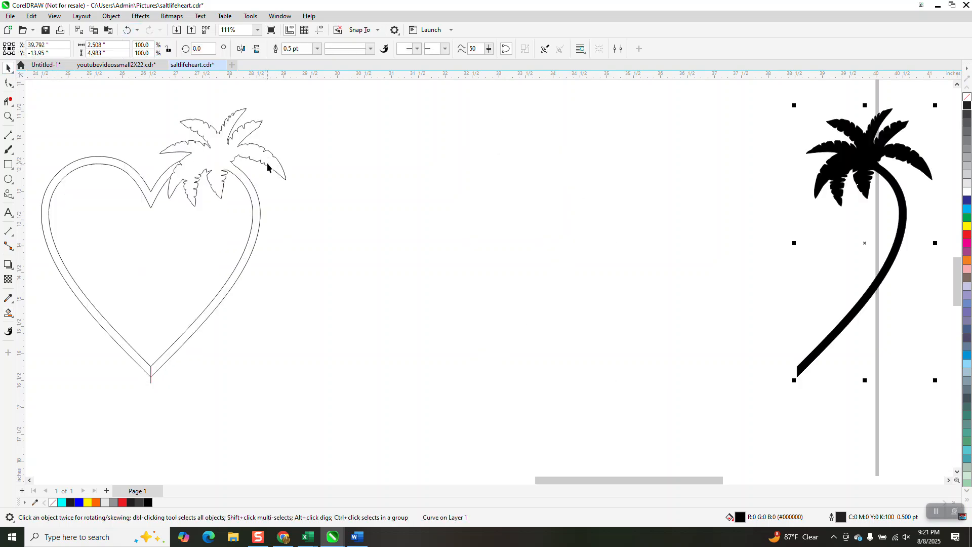
left_click_drag(936, 243, 639, 310)
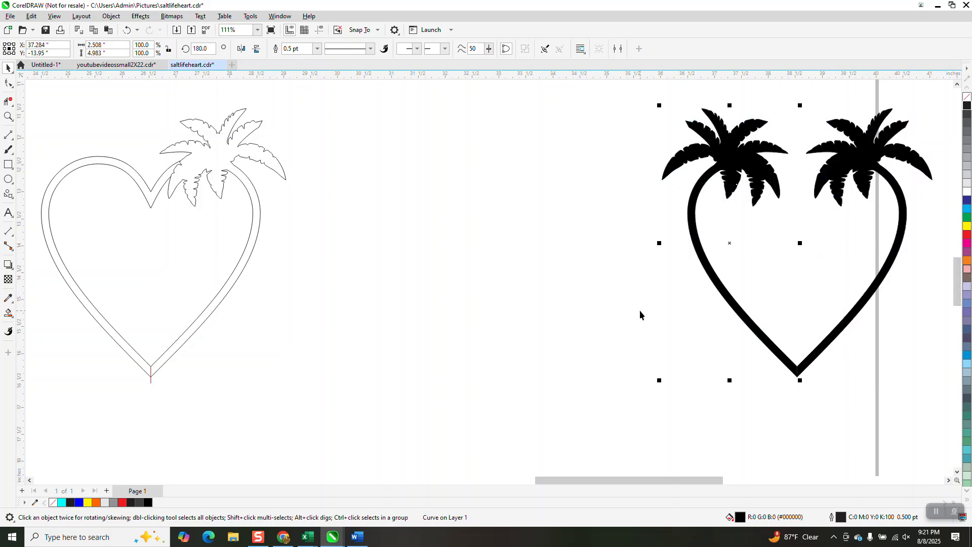
Step: Group the two mirrored palm-heart halves and move the finished reference design up and to the right, away from the page center
scroll(603, 308, "down", 3)
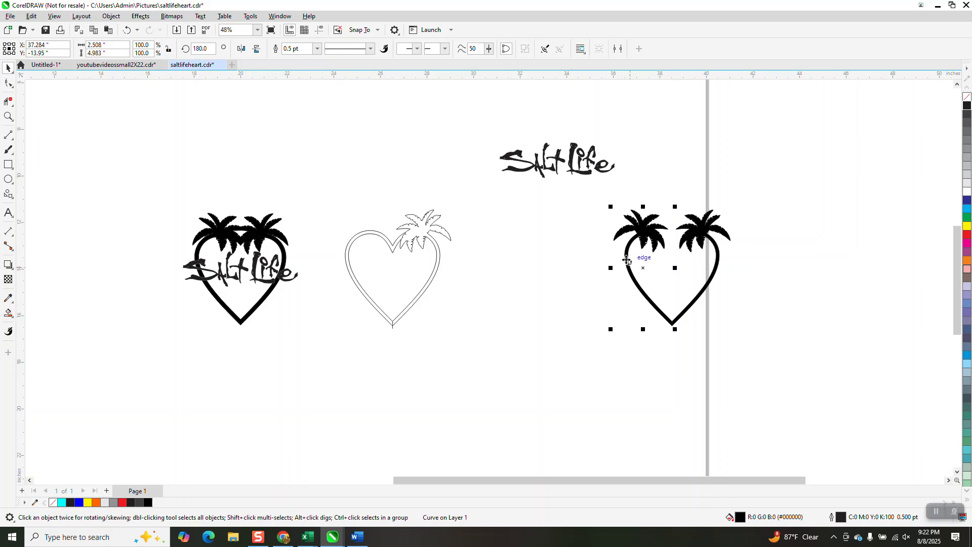
left_click_drag(602, 185, 752, 351)
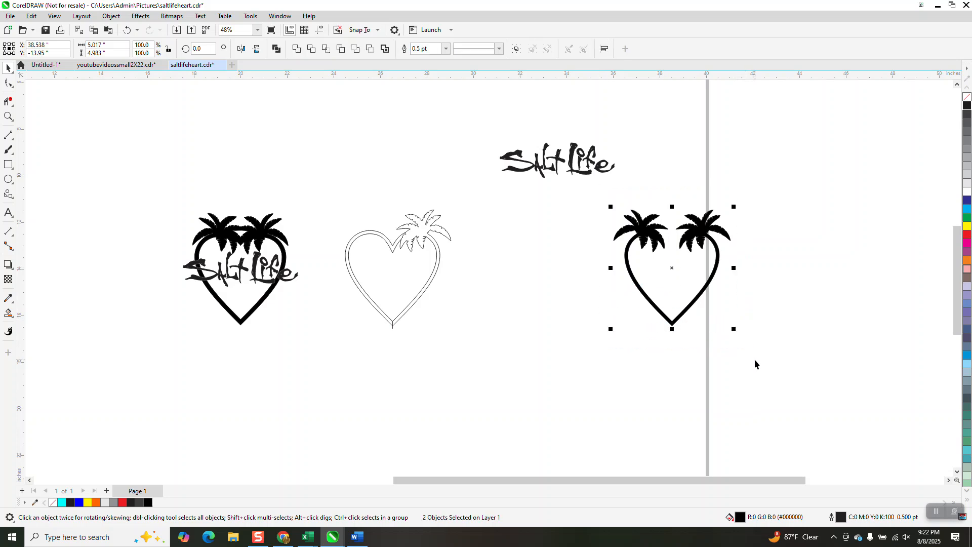
key("ctrl+g")
left_click_drag(146, 169, 310, 337)
left_click_drag(257, 241, 342, 131)
Step: Center the grouped palm heart and the Salt Life lettering on the page, and delete the leftover heart-and-palm outline
left_click(654, 231)
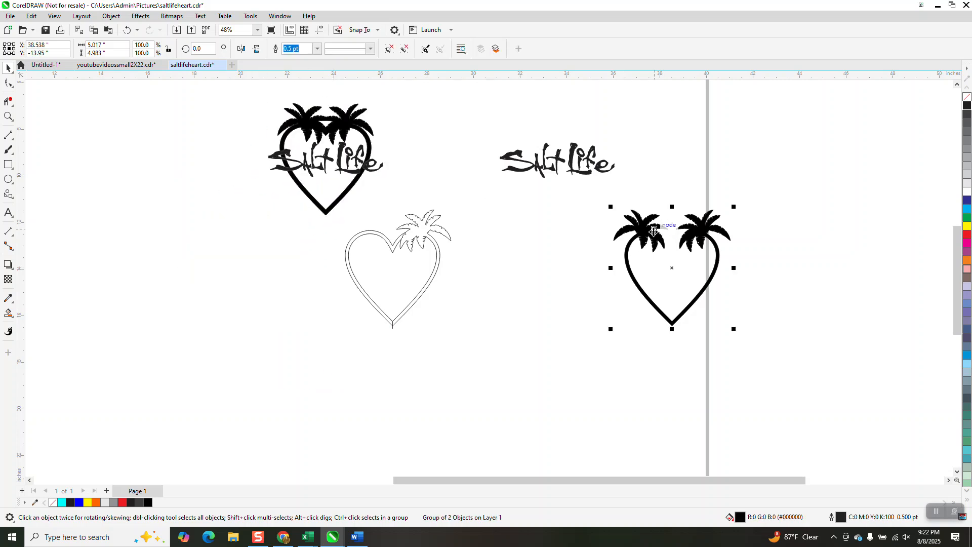
key("p")
left_click(591, 175)
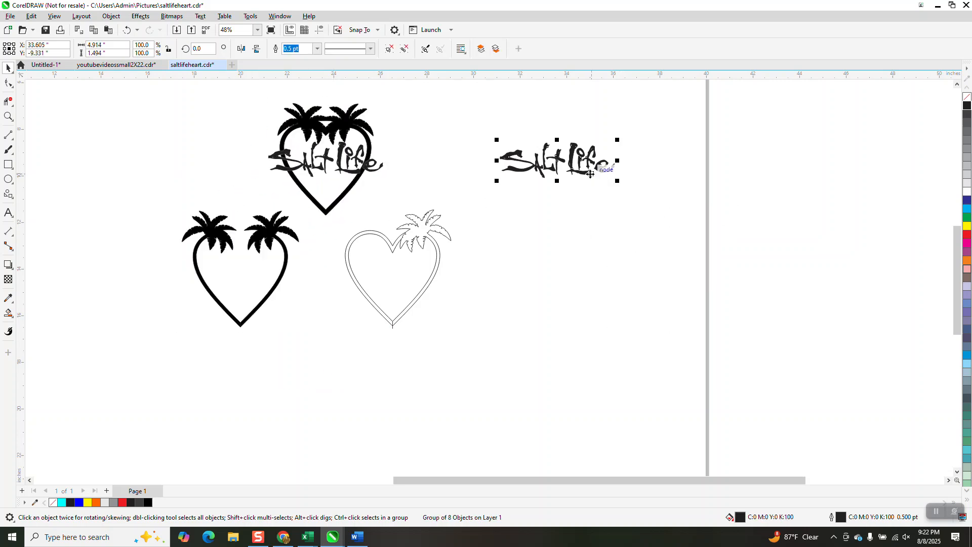
key("p")
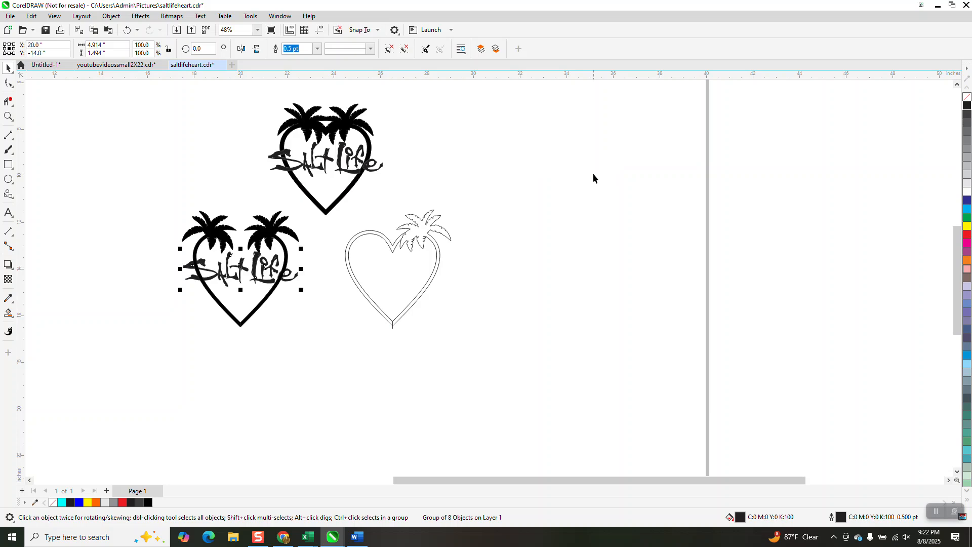
left_click_drag(347, 222, 546, 358)
key("Delete")
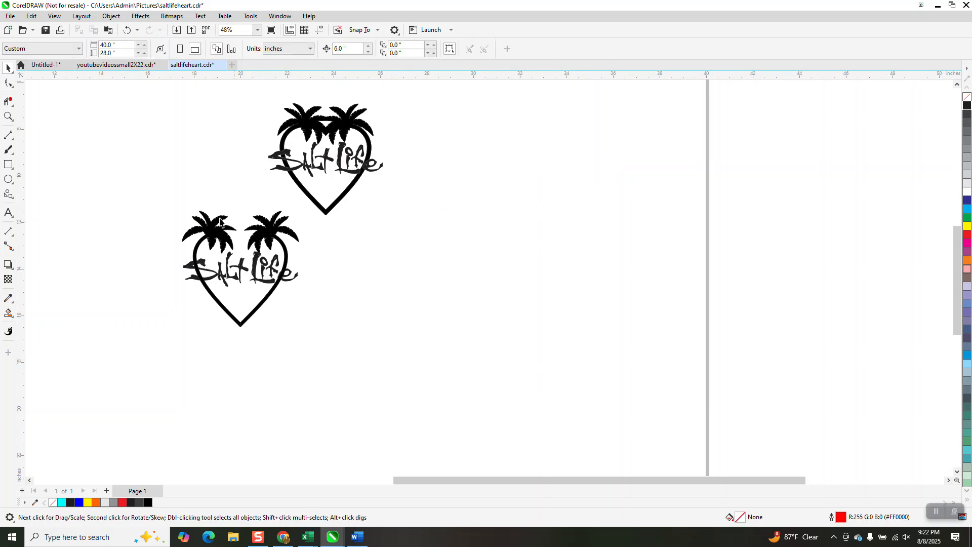
Step: Examine how the lettering meets the heart band in the new design and in the finished reference design
left_click(8, 116)
left_click_drag(179, 197, 360, 347)
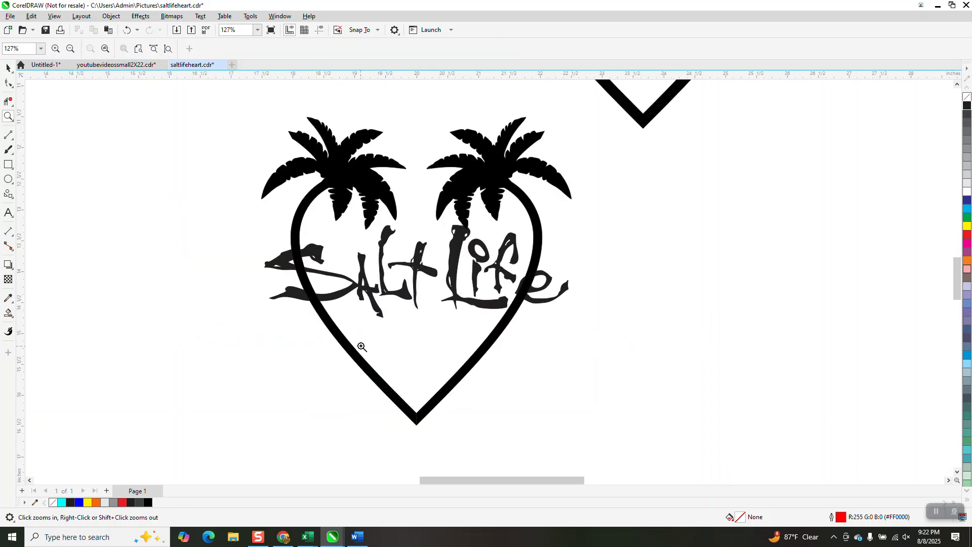
right_click(372, 334)
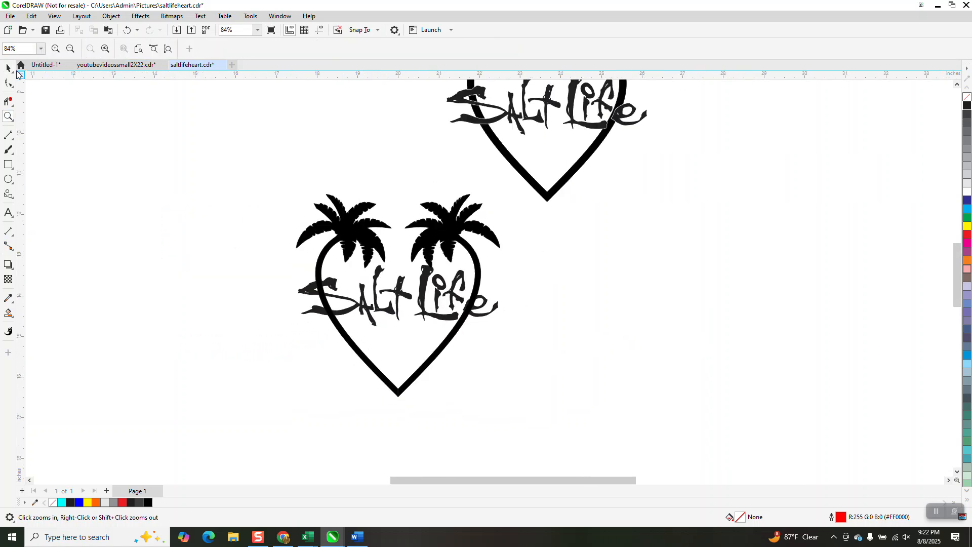
left_click(11, 105)
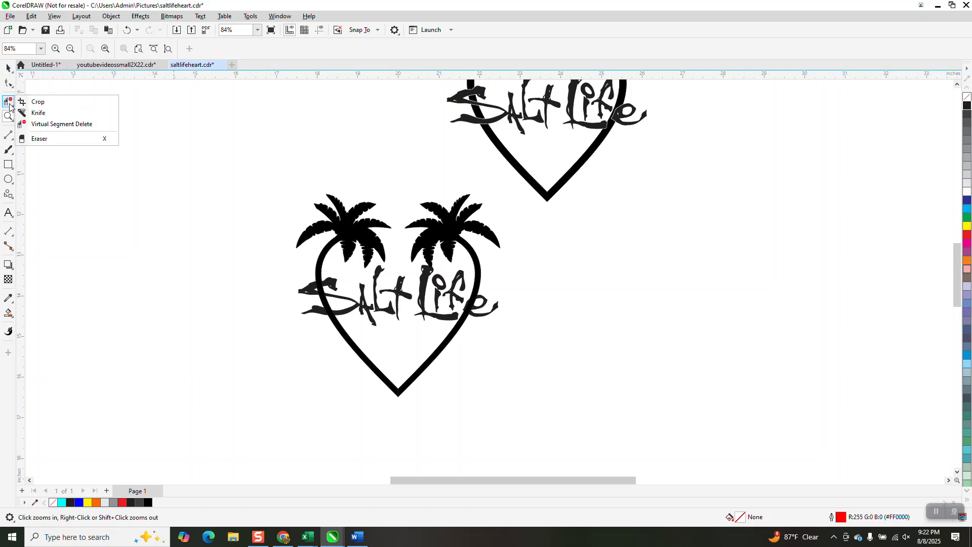
left_click(10, 116)
left_click_drag(470, 93, 515, 137)
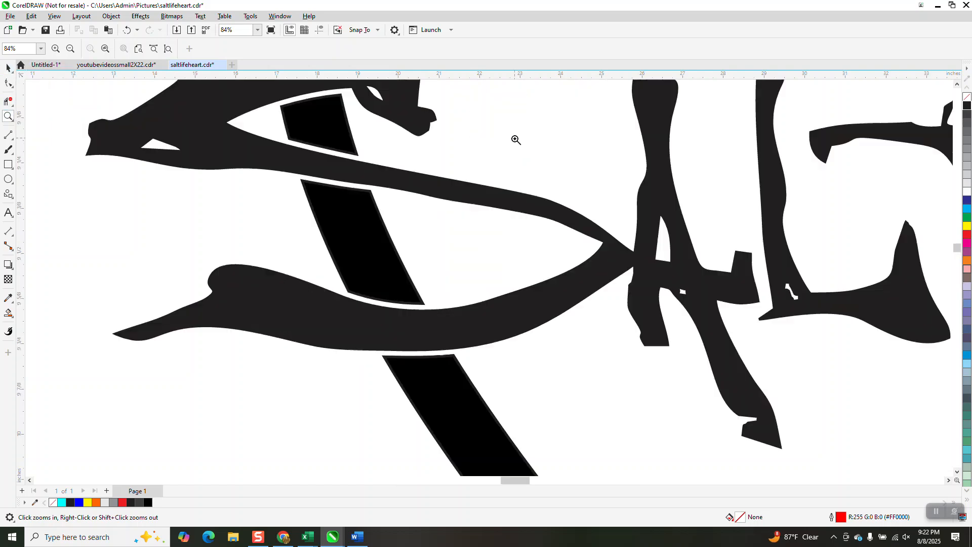
scroll(401, 302, "down", 5)
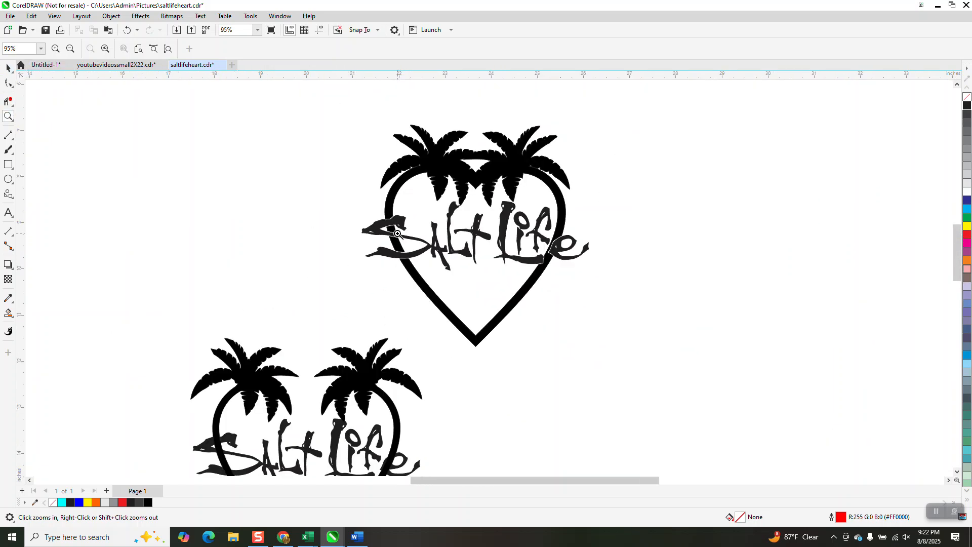
Step: Duplicate the Salt Life lettering on the new heart 6 inches to the right
left_click(8, 67)
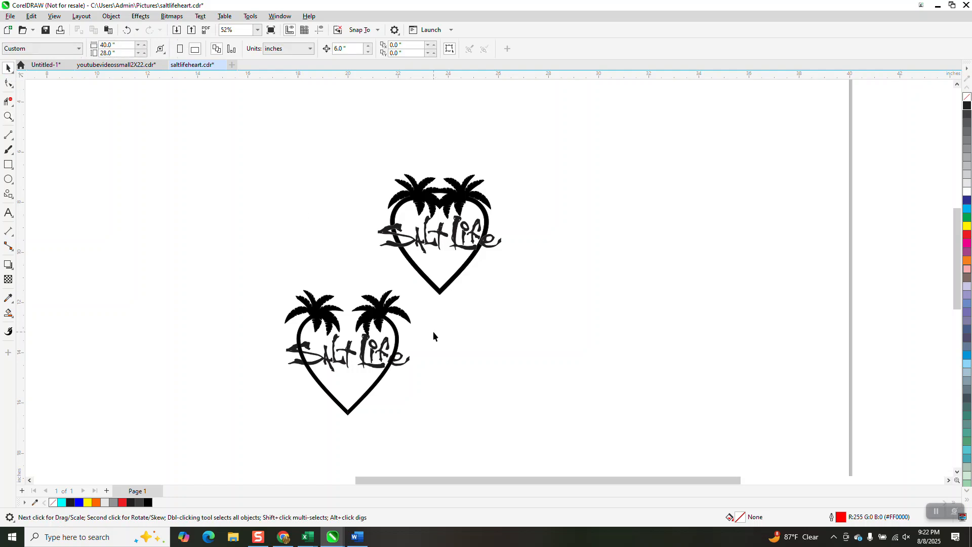
left_click(401, 358)
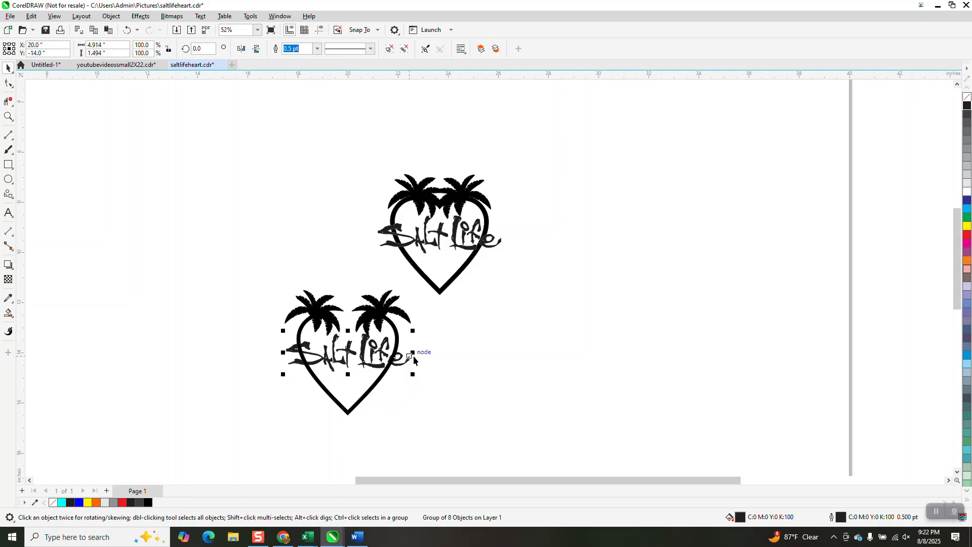
key("ctrl+d")
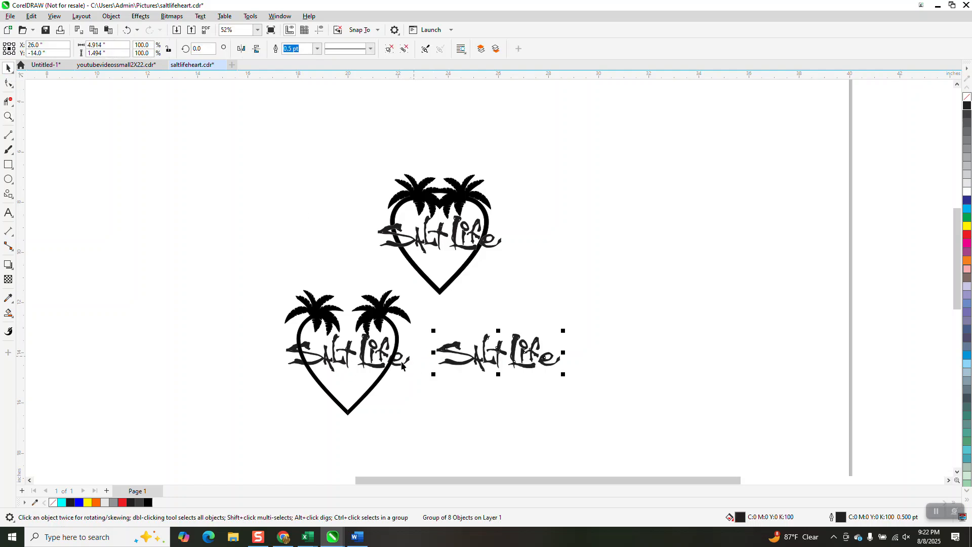
Step: Remove the fill from the lettering over the new heart and from the grouped palm heart, keeping their outlines
left_click(408, 365)
left_click(967, 97)
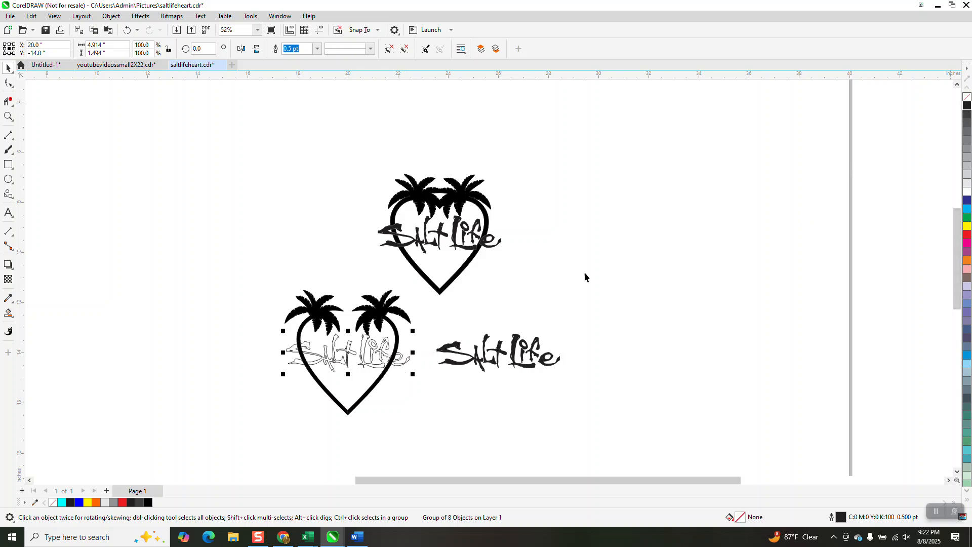
left_click(388, 317)
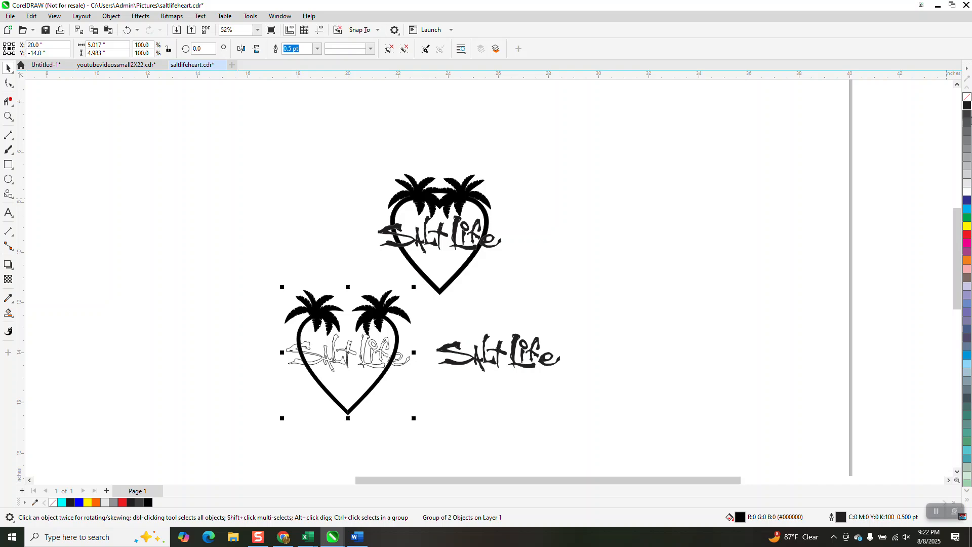
left_click(967, 98)
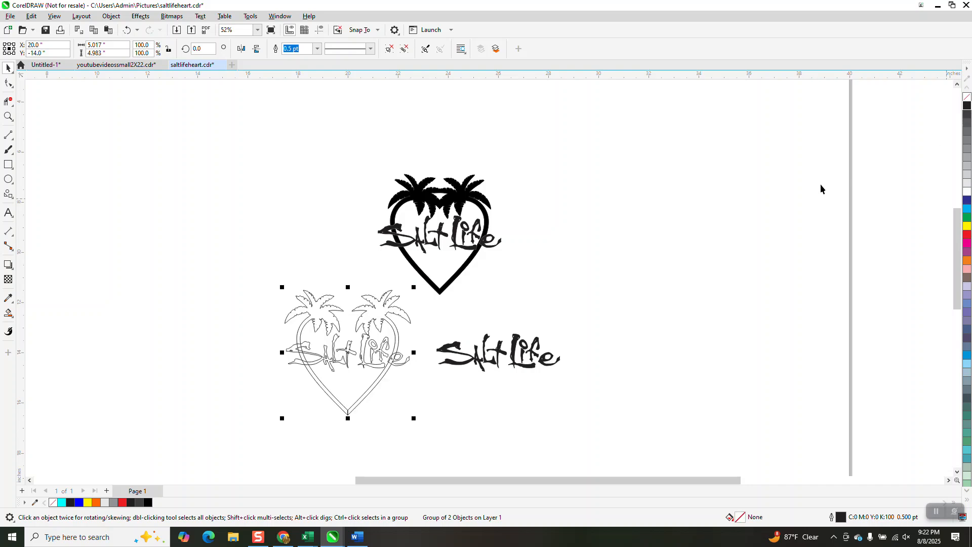
Step: Apply a one-step outside contour with a 0.04-inch offset to the unfilled lettering over the heart
left_click(9, 116)
left_click_drag(232, 315, 431, 391)
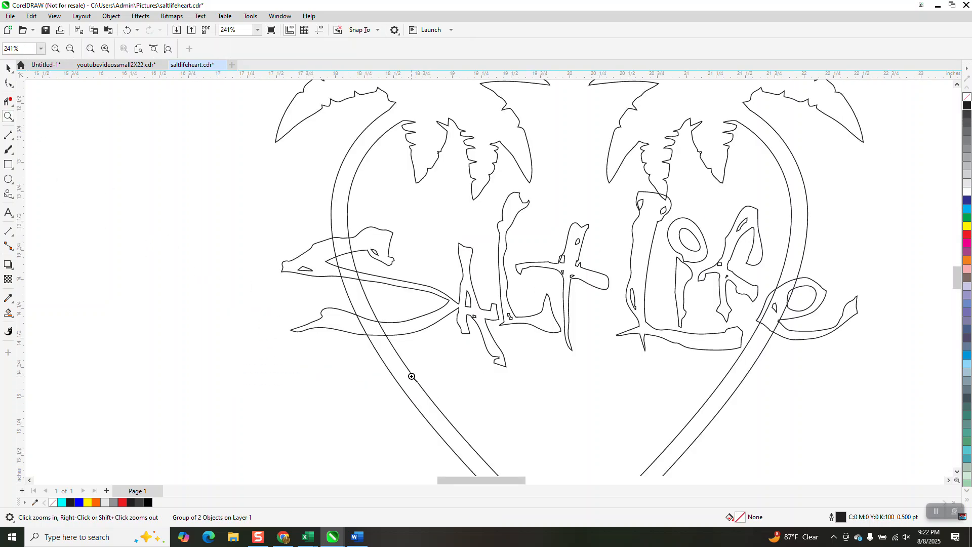
scroll(350, 356, "down", 1)
left_click(8, 70)
left_click(320, 302)
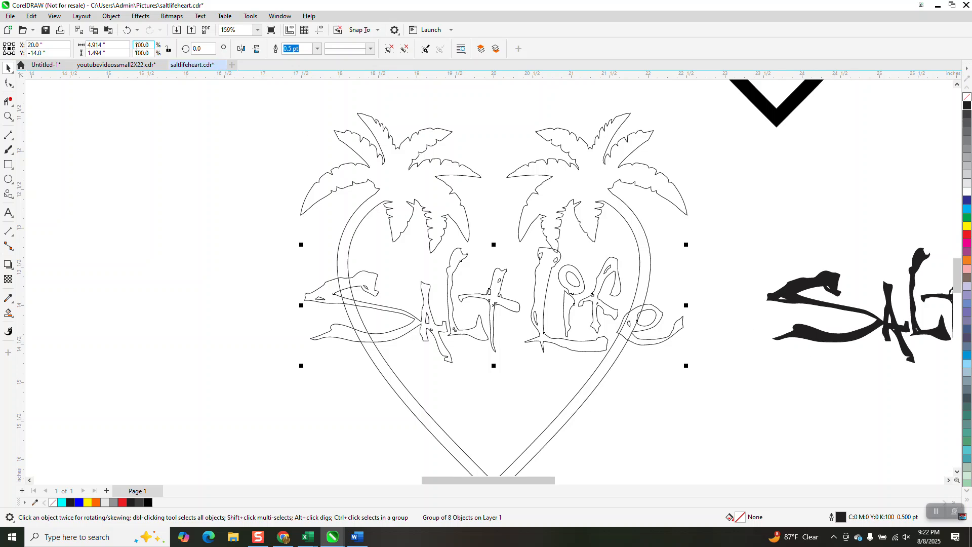
left_click(142, 17)
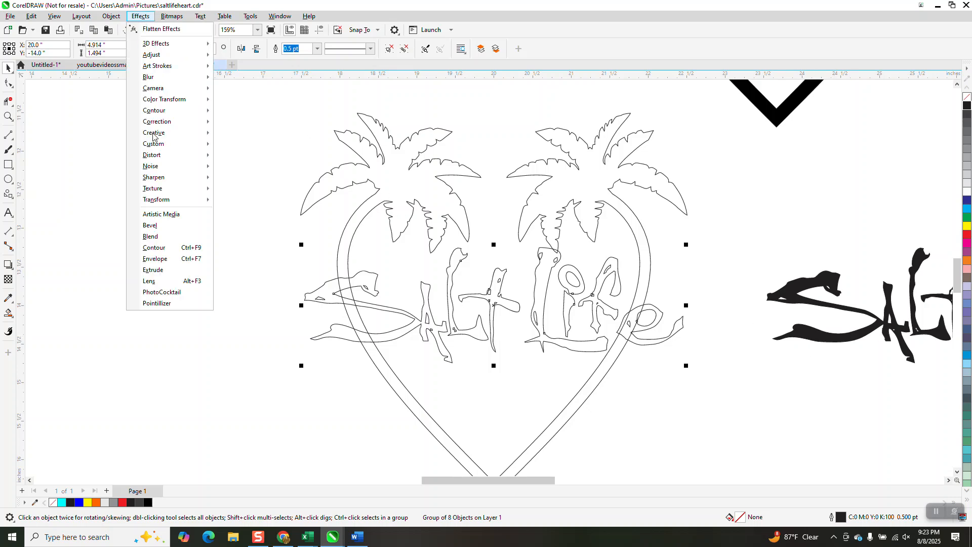
left_click(154, 247)
left_click(883, 125)
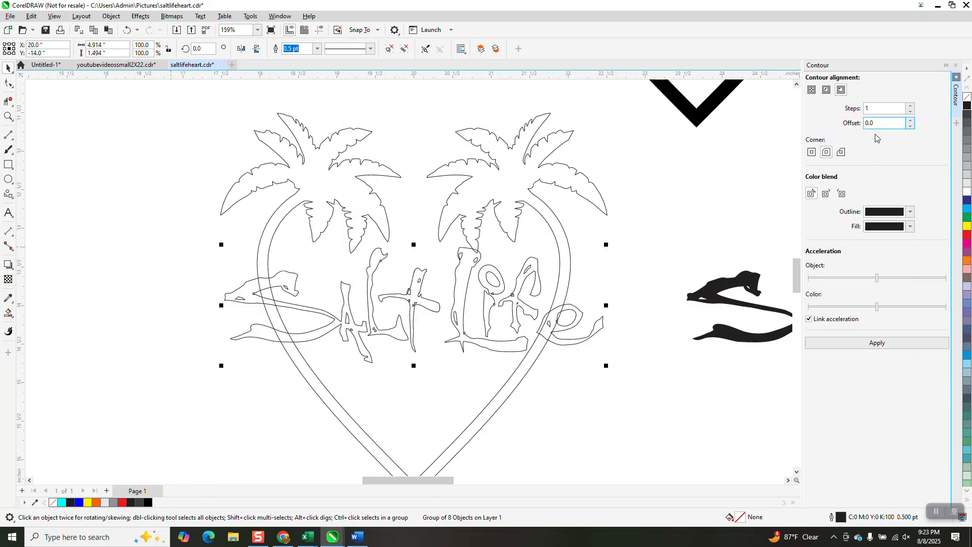
type("0.04")
left_click(880, 343)
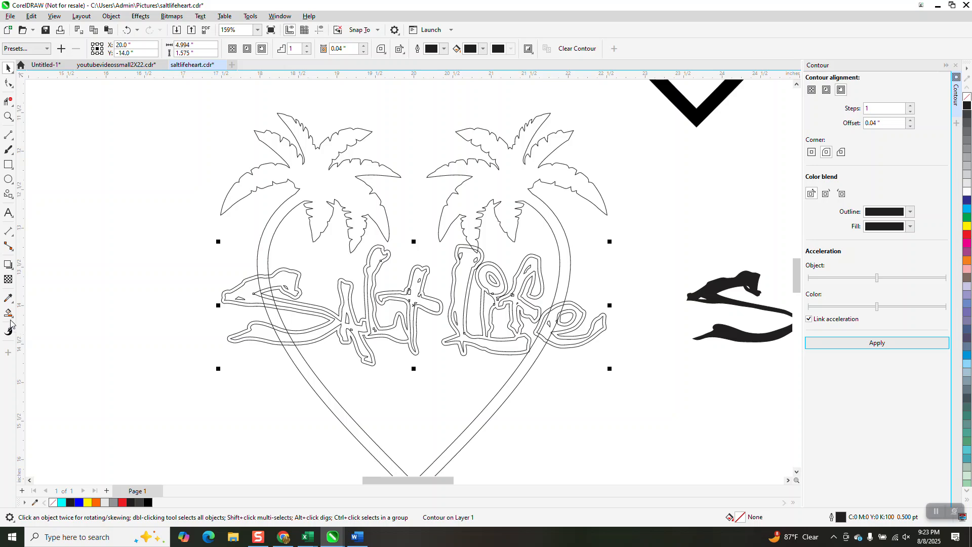
Step: Delete the vertical line segment that divides the heart band at its bottom tip
scroll(245, 235, "down", 2)
left_click(6, 70)
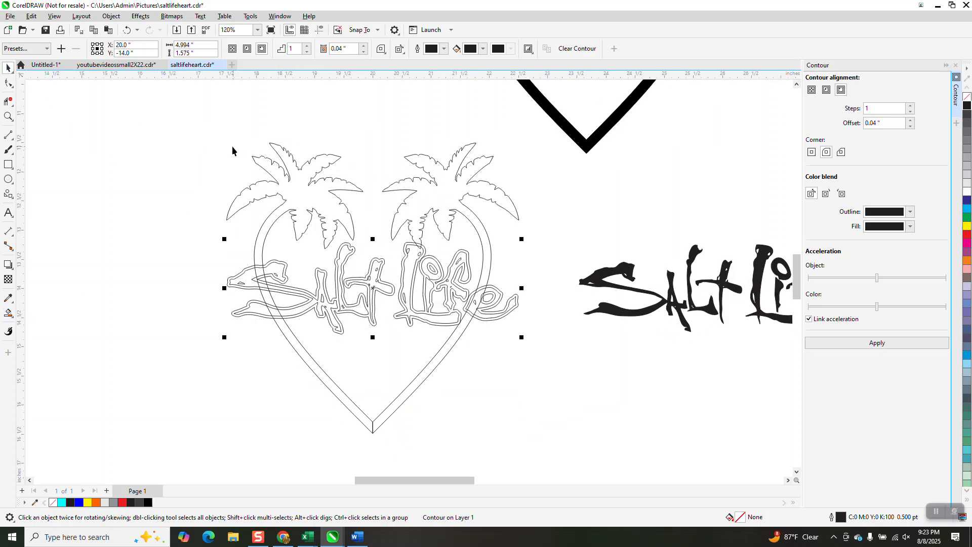
left_click_drag(200, 132, 550, 435)
left_click(8, 116)
left_click_drag(370, 411, 412, 453)
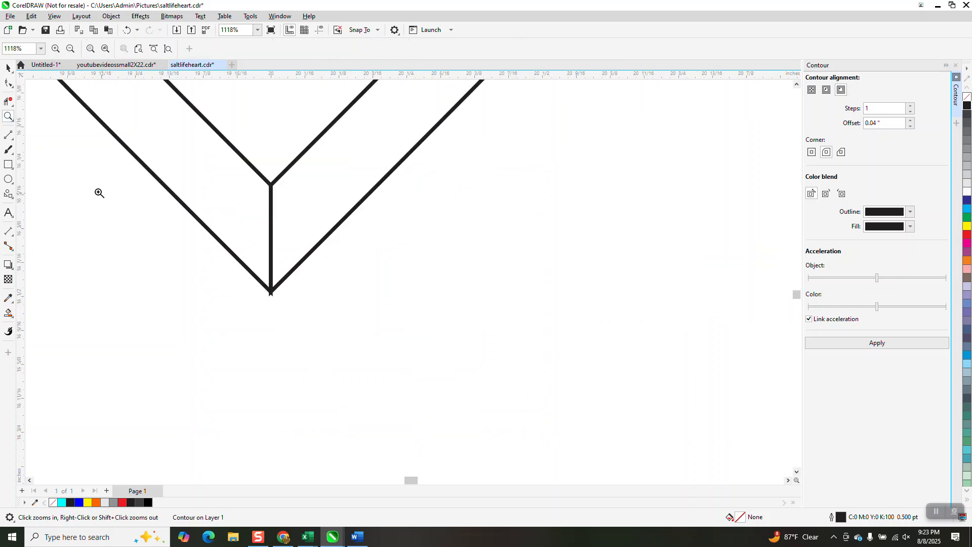
left_click(8, 101)
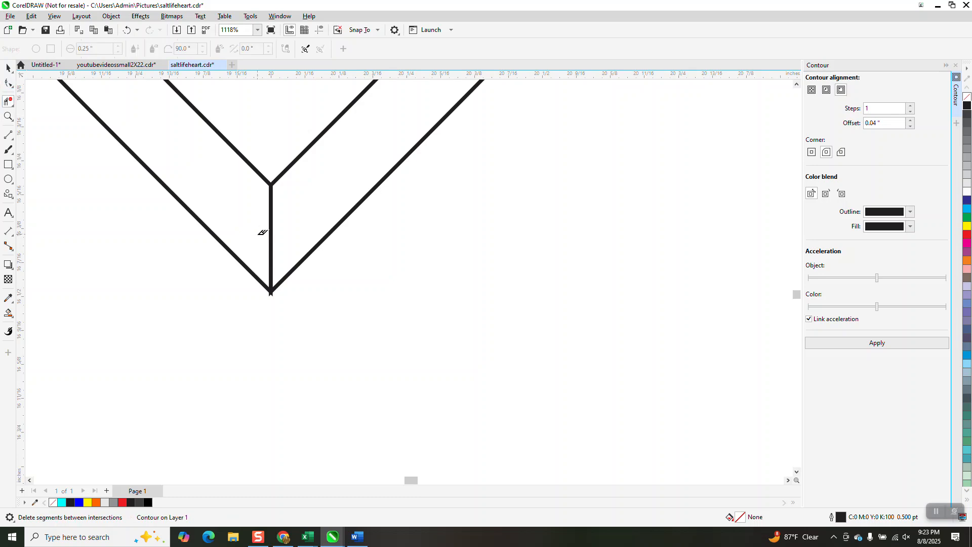
left_click_drag(281, 228, 265, 232)
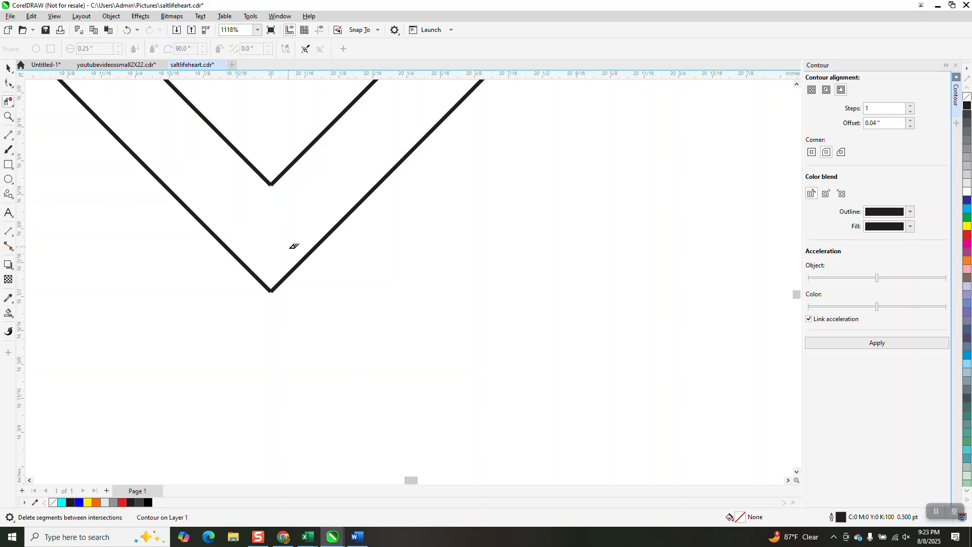
scroll(304, 324, "down", 6)
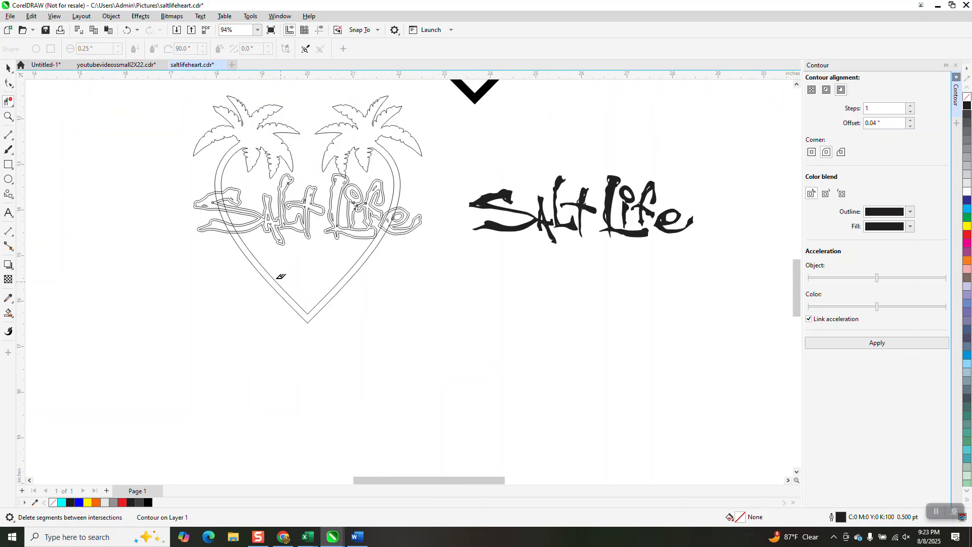
Step: Group the outlined palm heart with the contoured lettering
left_click(10, 68)
scroll(337, 214, "down", 1)
key("space")
left_click_drag(213, 123, 413, 306)
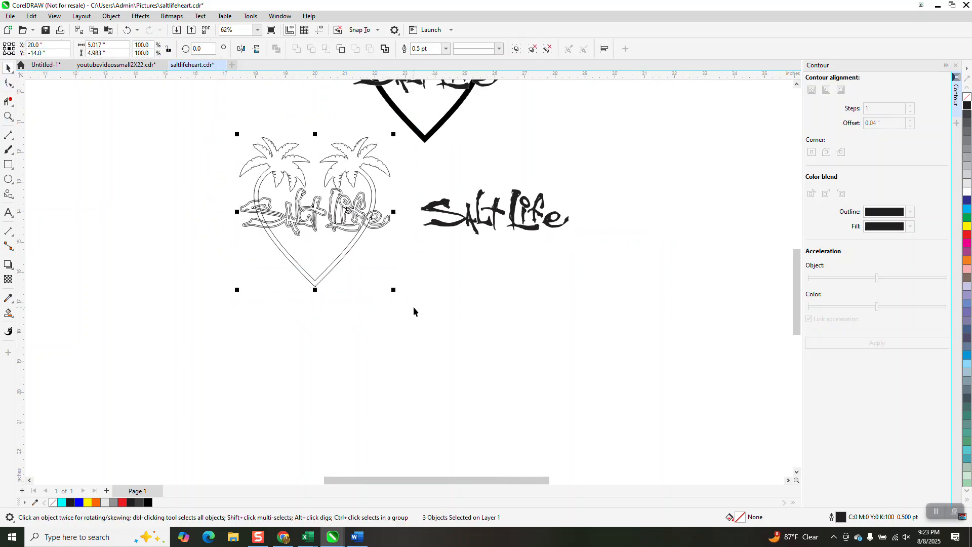
key("ctrl+g")
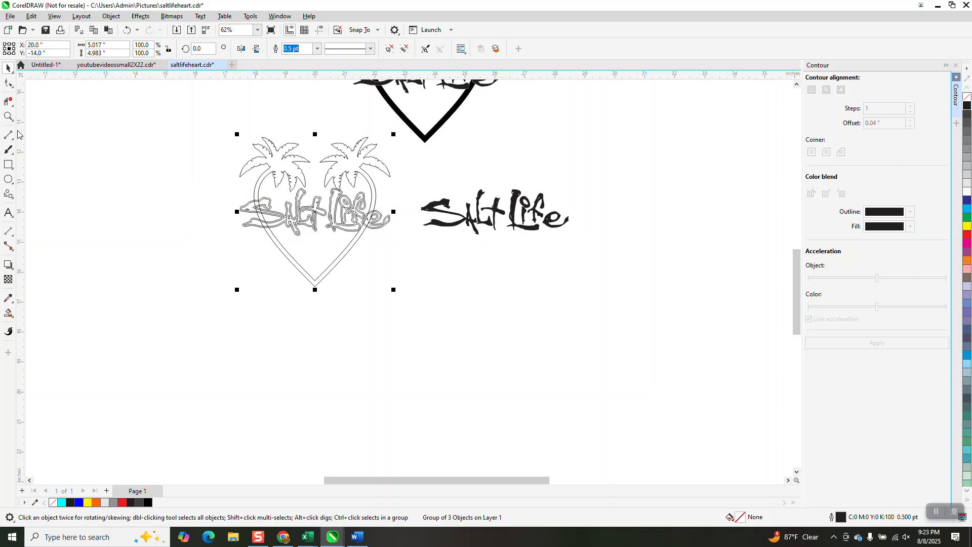
Step: Ungroup the outlined palm heart and contoured lettering
left_click(9, 117)
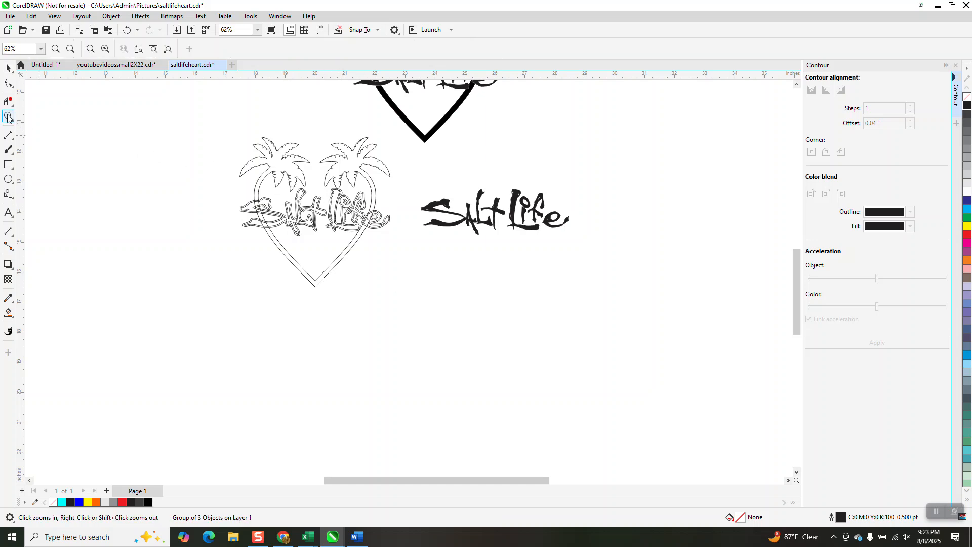
left_click_drag(230, 124, 441, 291)
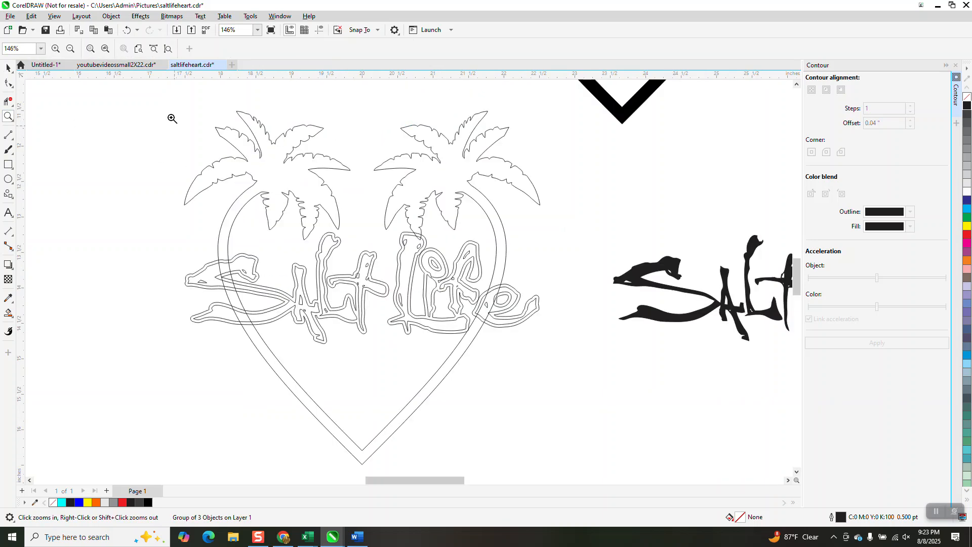
left_click(112, 16)
mouse_move(133, 191)
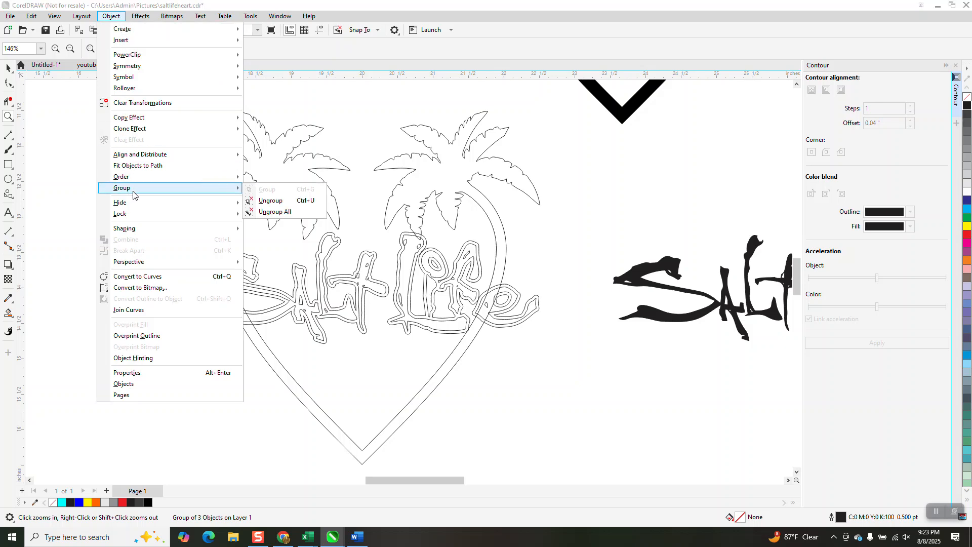
left_click(262, 201)
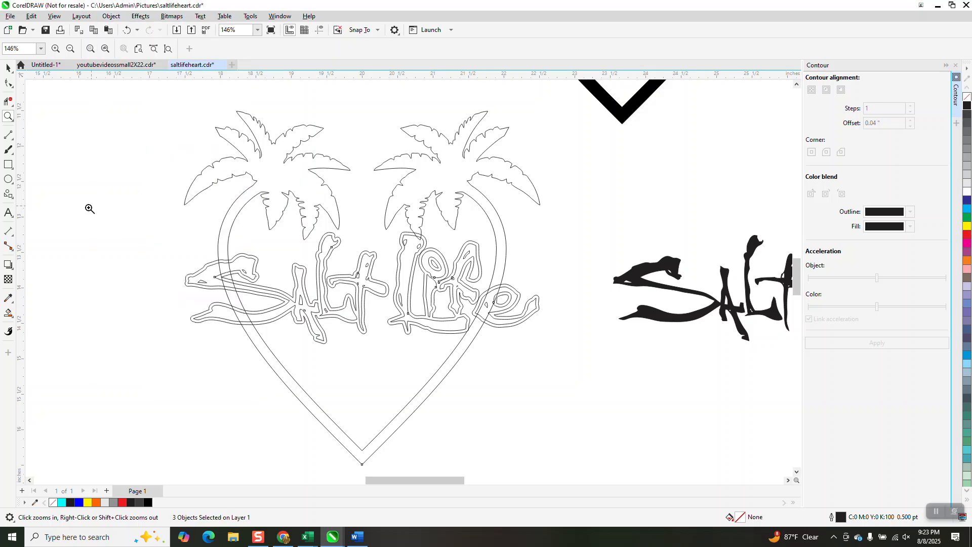
Step: Smart-fill the left palm and its upper heart band in black, and shift the filled piece 6 inches left of the outlines
left_click(9, 313)
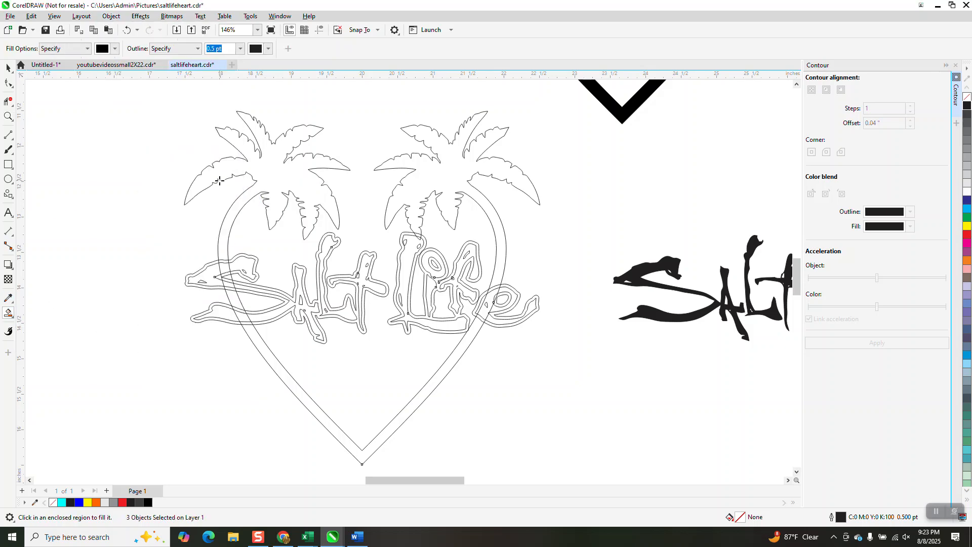
left_click(276, 171)
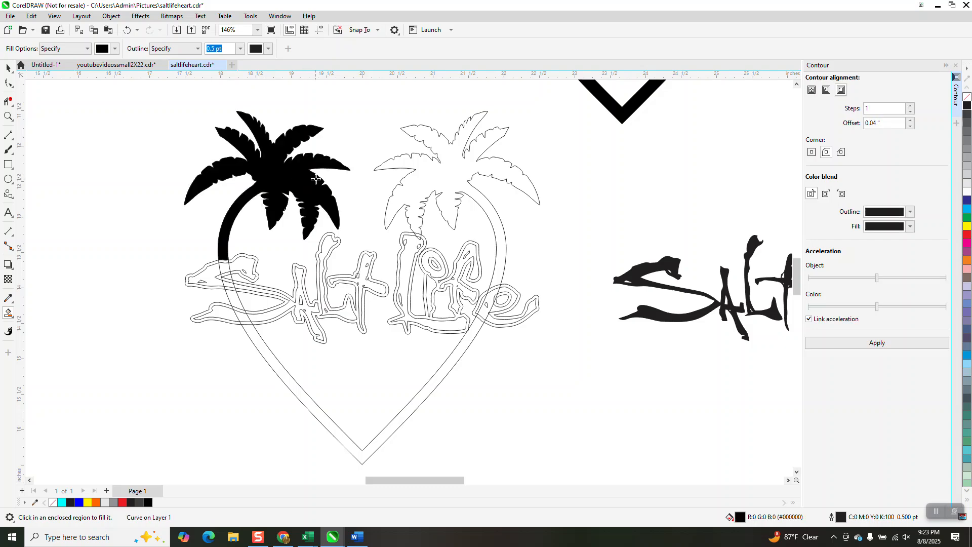
scroll(313, 184, "down", 2)
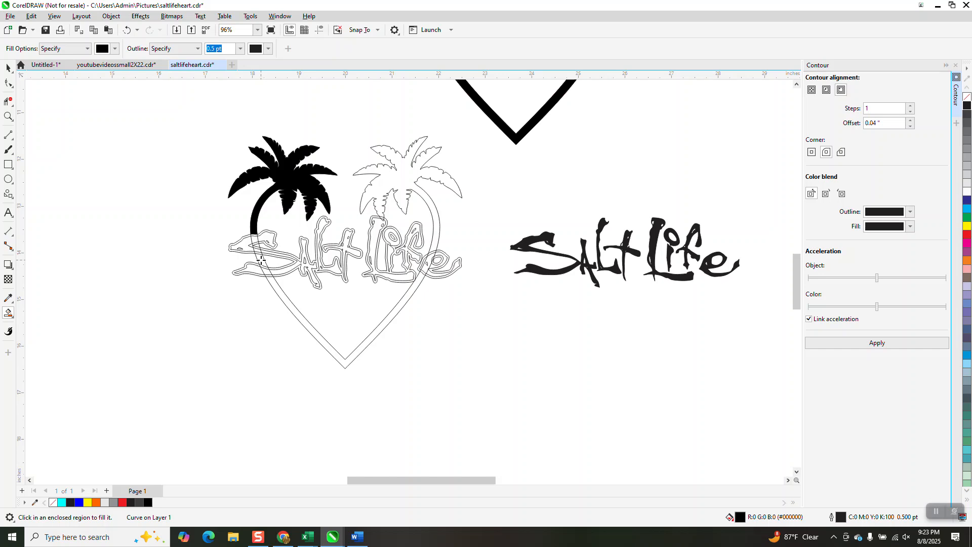
left_click(8, 116)
left_click_drag(222, 219, 385, 330)
left_click(9, 68)
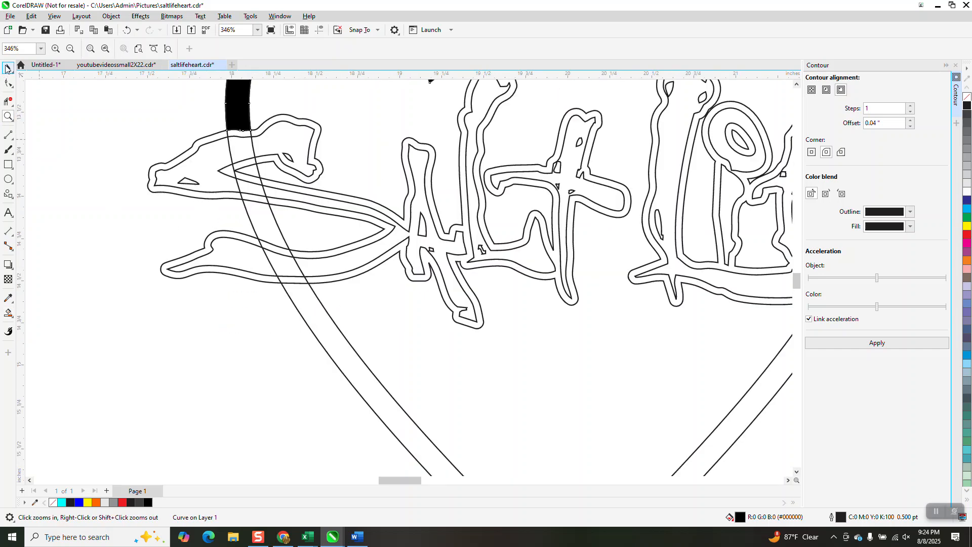
left_click(250, 127)
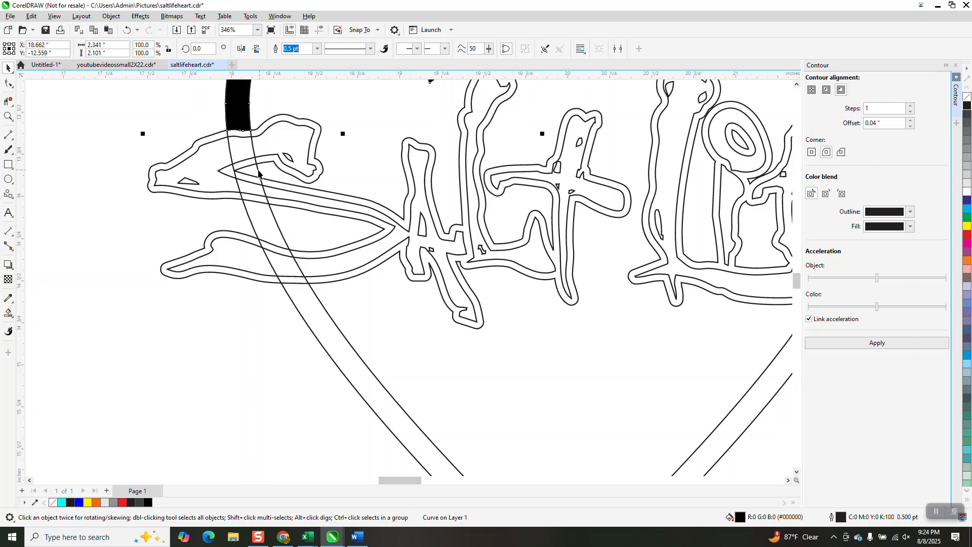
key("Left")
Step: Smart-fill the remaining heart band pieces and the right palm in black, shifting each 6 inches left beside the filled left palm
left_click(8, 313)
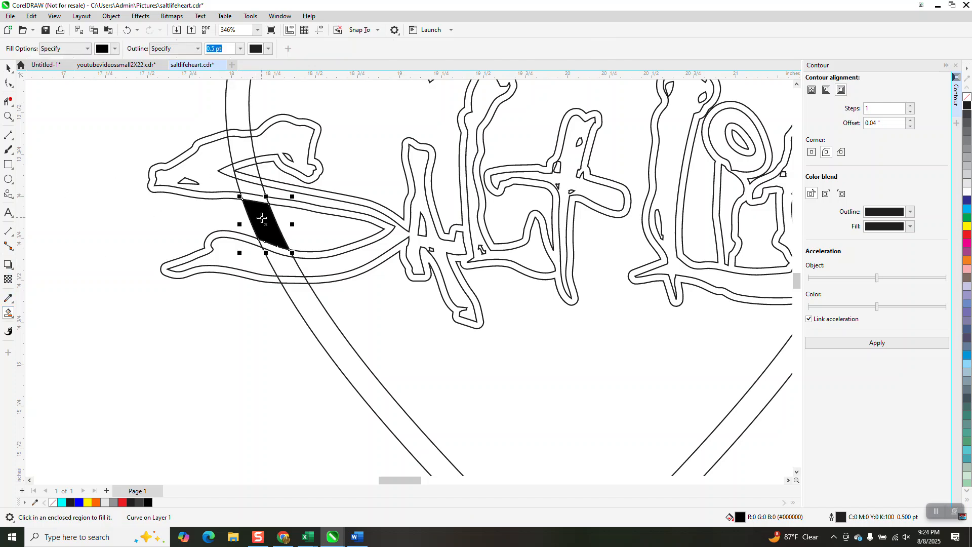
scroll(57, 278, "down", 3)
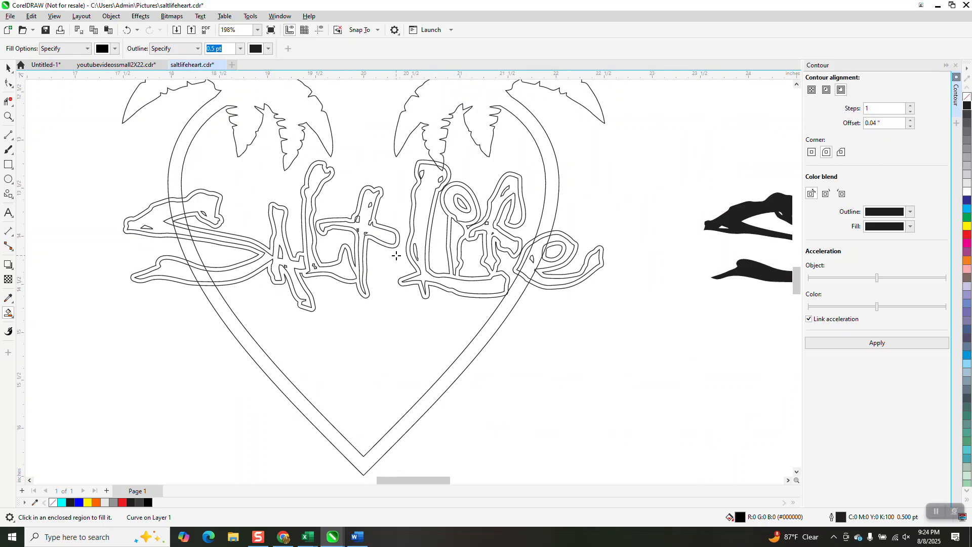
scroll(450, 307, "down", 2)
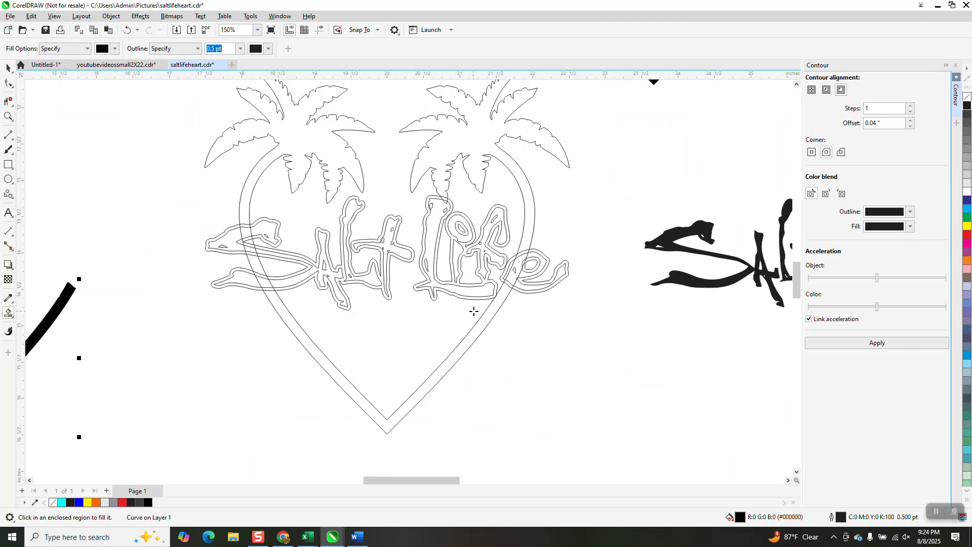
left_click(530, 243)
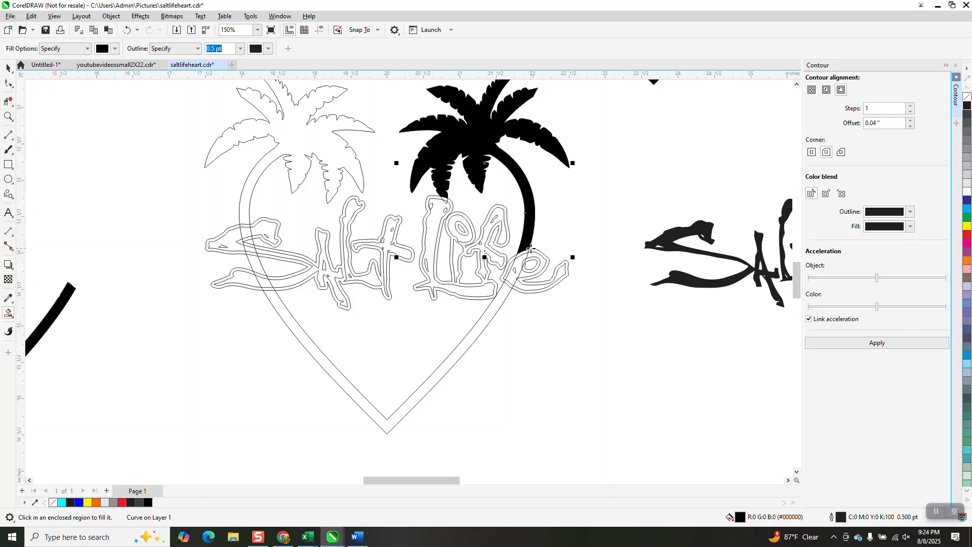
key("Left")
scroll(567, 288, "down", 3)
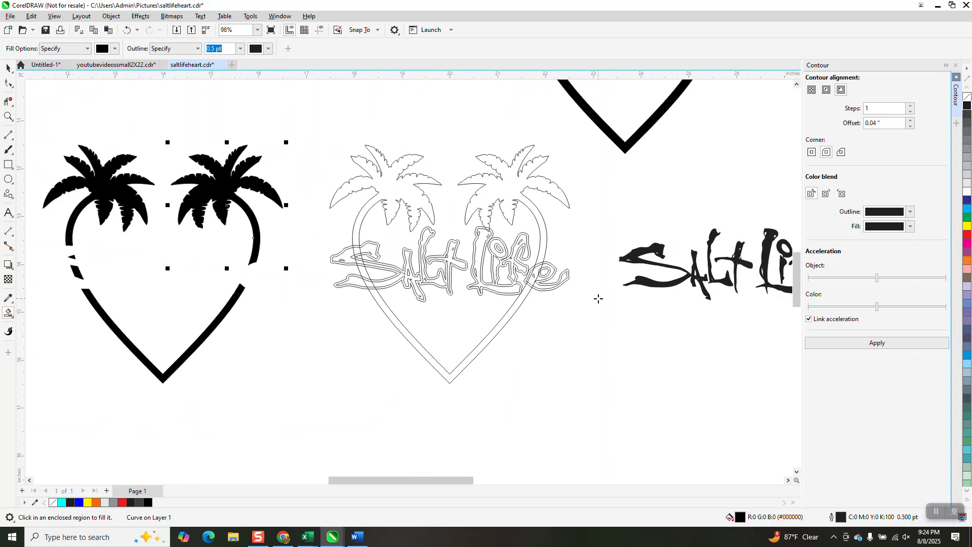
Step: Move the solid Salt Life lettering group 12 inches left onto the filled palm heart
left_click(8, 68)
left_click(654, 251)
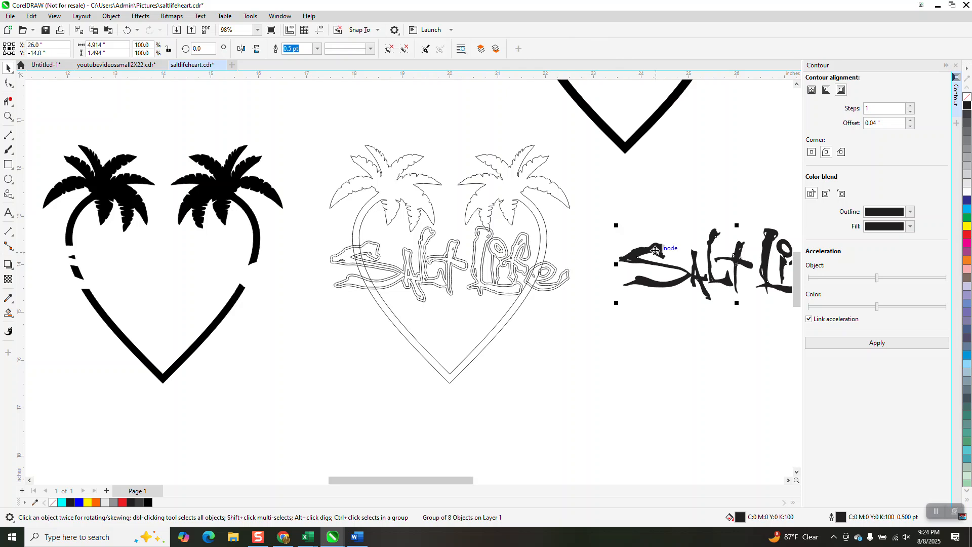
key("Left")
key("Left")
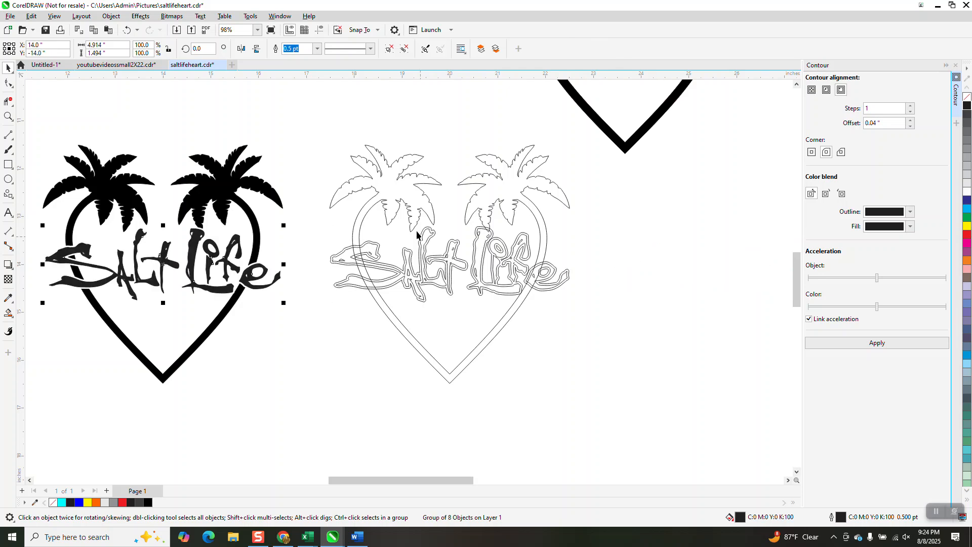
Step: Recolor the Salt Life lettering on the filled palm heart to red
left_click(8, 116)
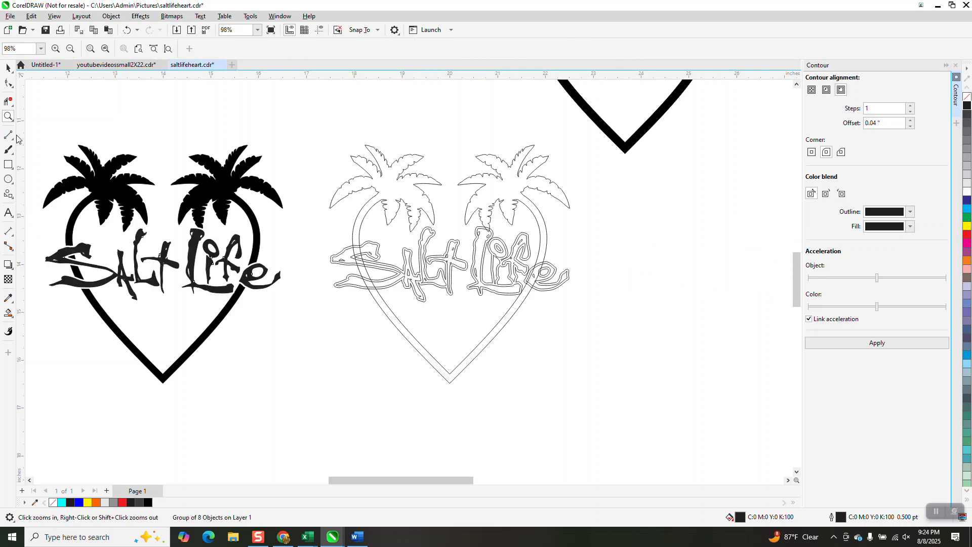
left_click_drag(43, 228, 329, 329)
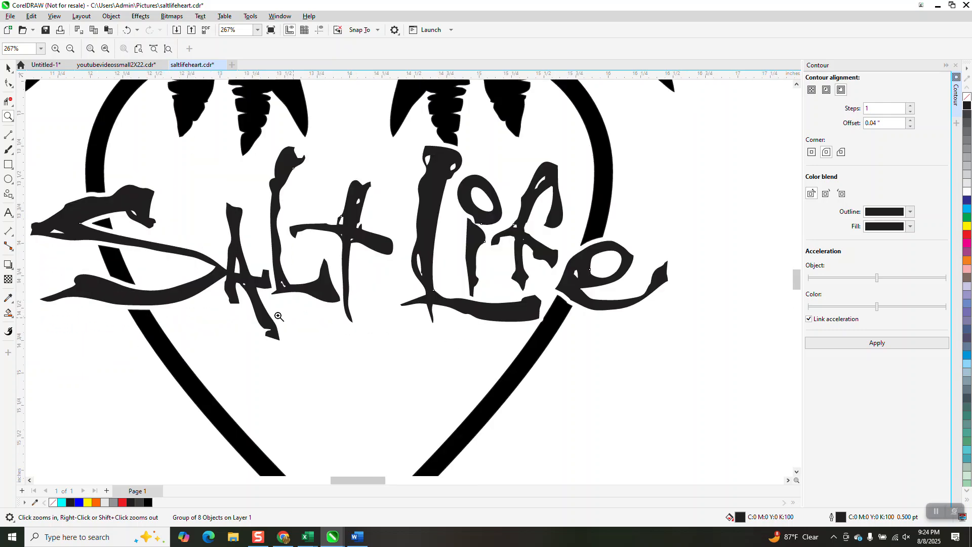
left_click(8, 68)
scroll(347, 302, "down", 4)
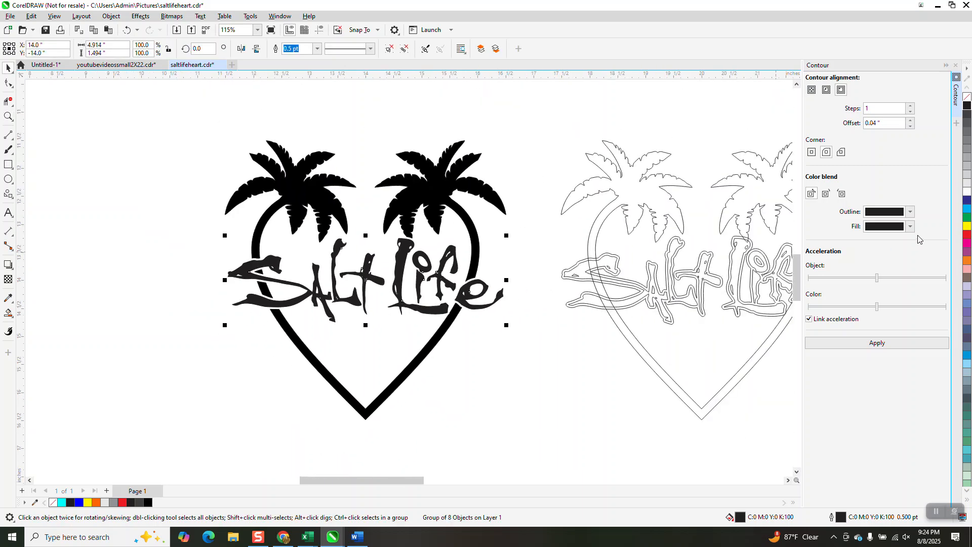
left_click(967, 236)
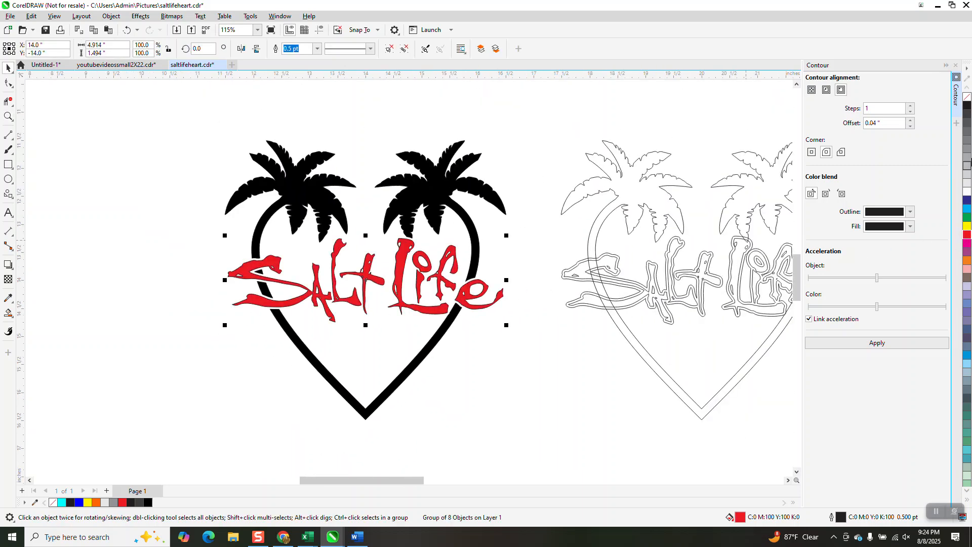
left_click(555, 282)
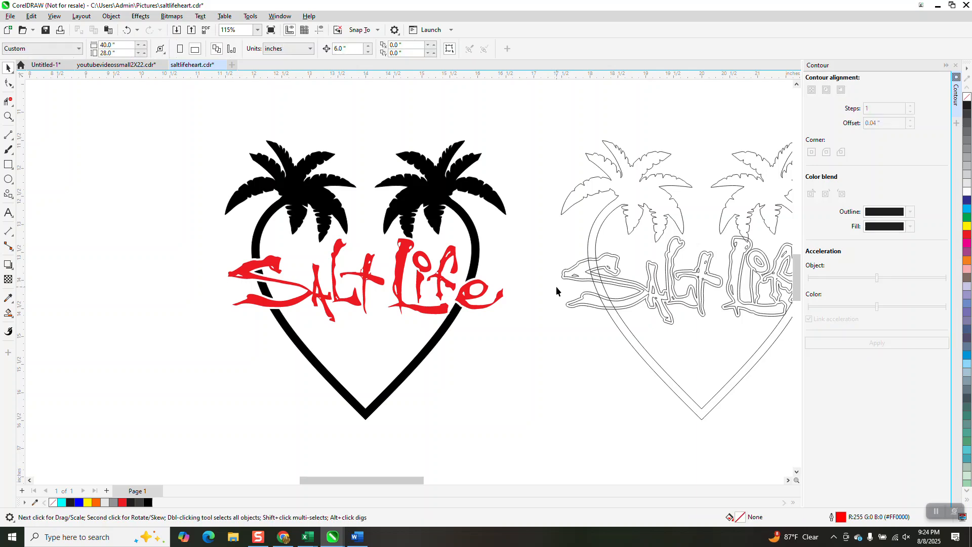
Step: Examine the red-lettered heart and the small opening between the palms of the joined-palm version
scroll(342, 340, "down", 2)
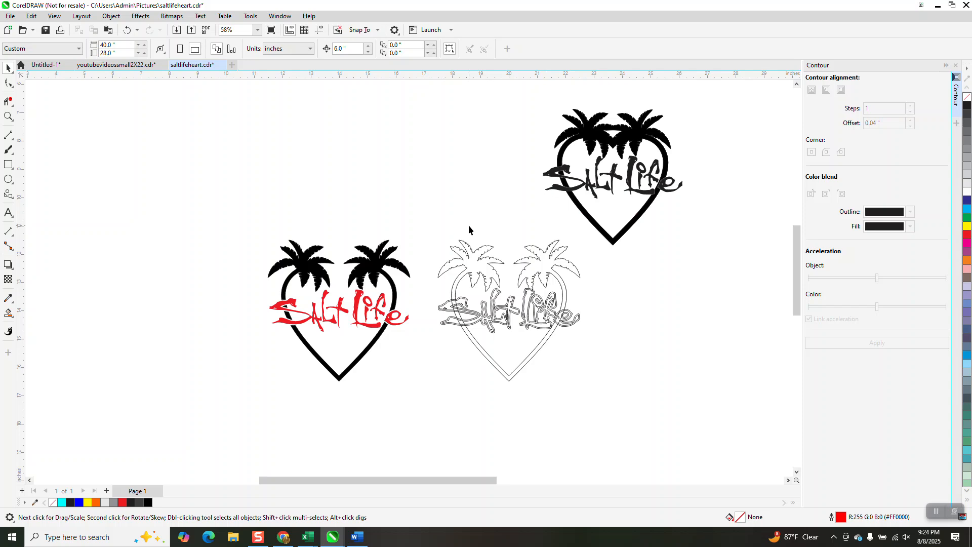
left_click(8, 117)
left_click_drag(300, 217, 483, 350)
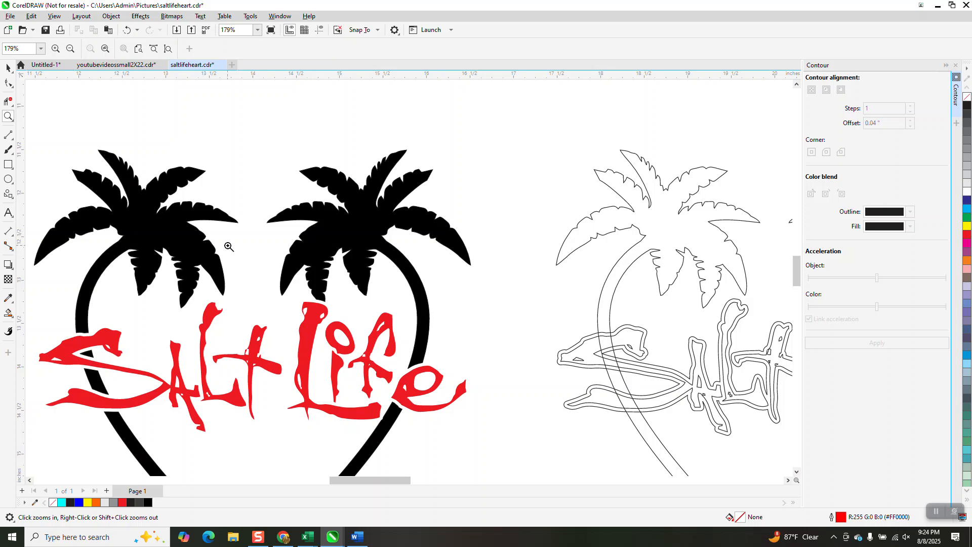
scroll(219, 275, "down", 2)
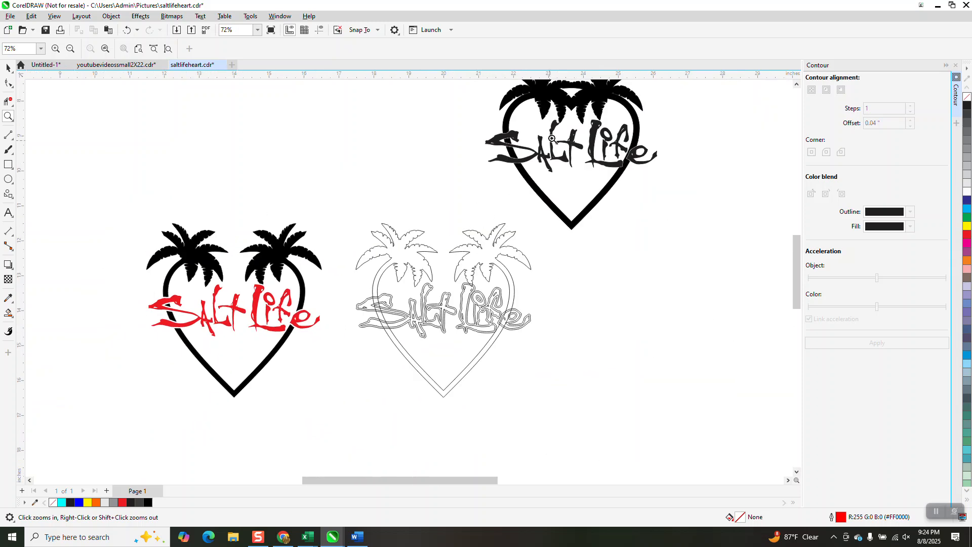
scroll(563, 127, "down", 1)
left_click_drag(558, 91, 598, 119)
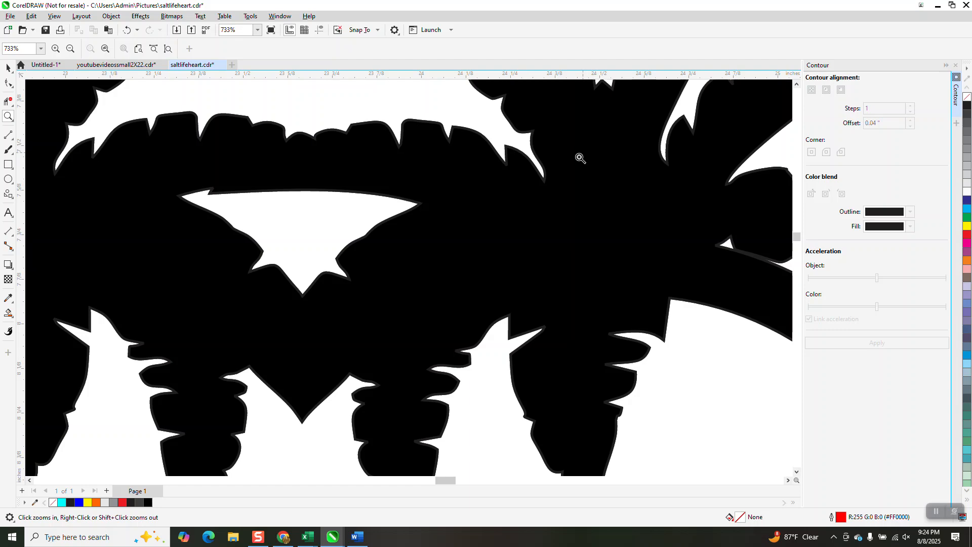
scroll(517, 185, "down", 4)
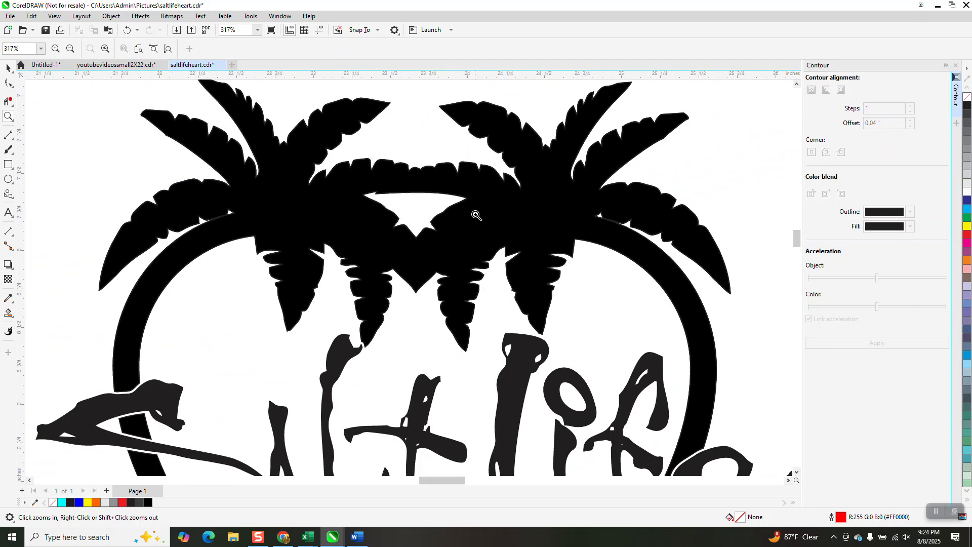
scroll(475, 215, "down", 4)
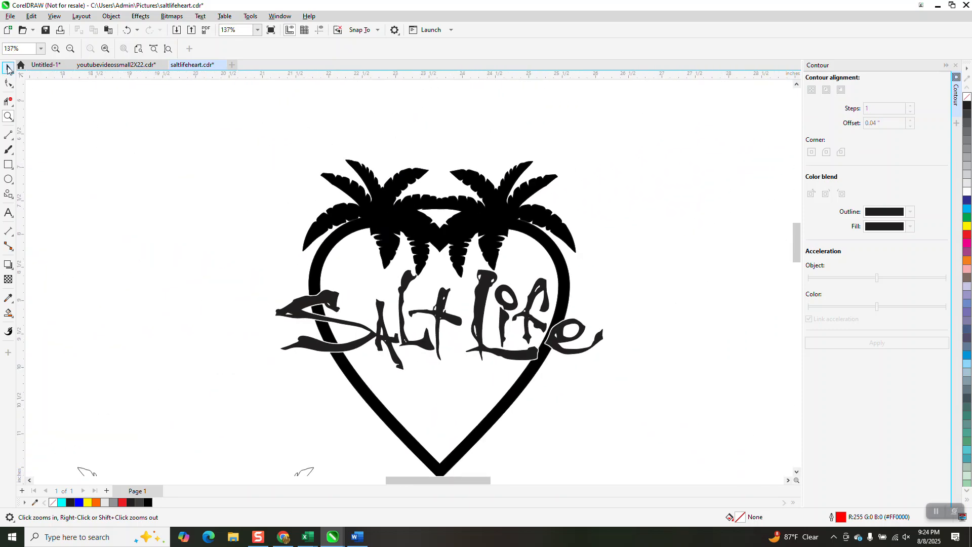
Step: Remove the black fill from the joined-palm heart and break its curve apart
left_click(8, 68)
left_click(478, 194)
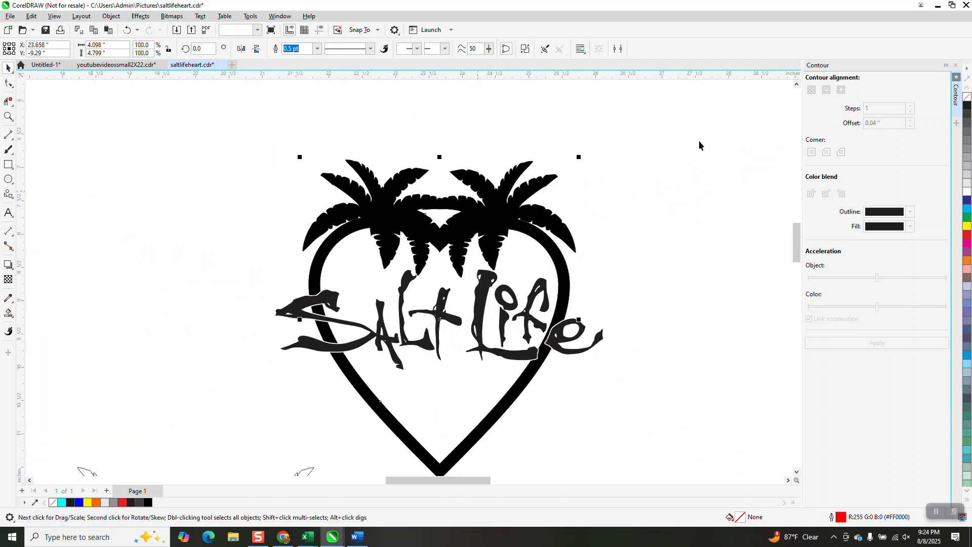
left_click(967, 98)
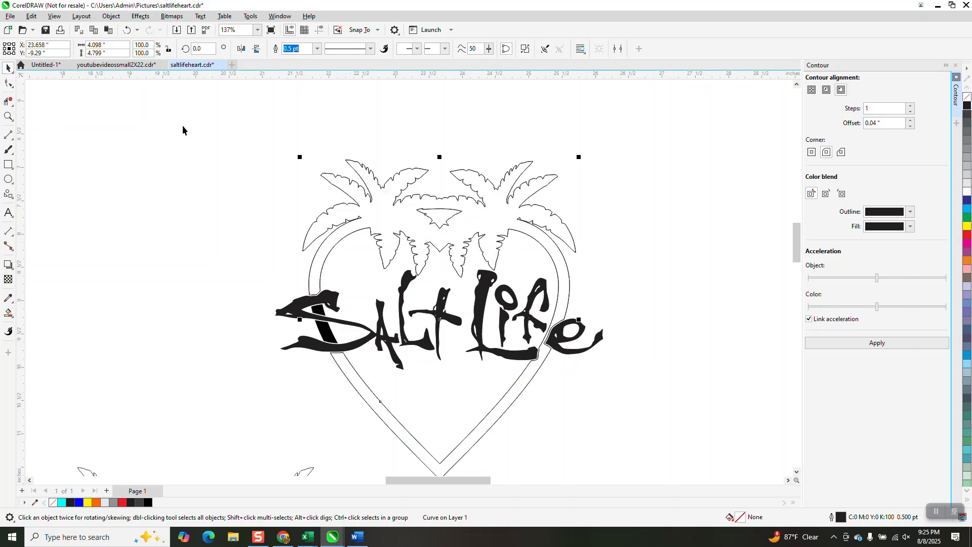
left_click(111, 16)
left_click(169, 246)
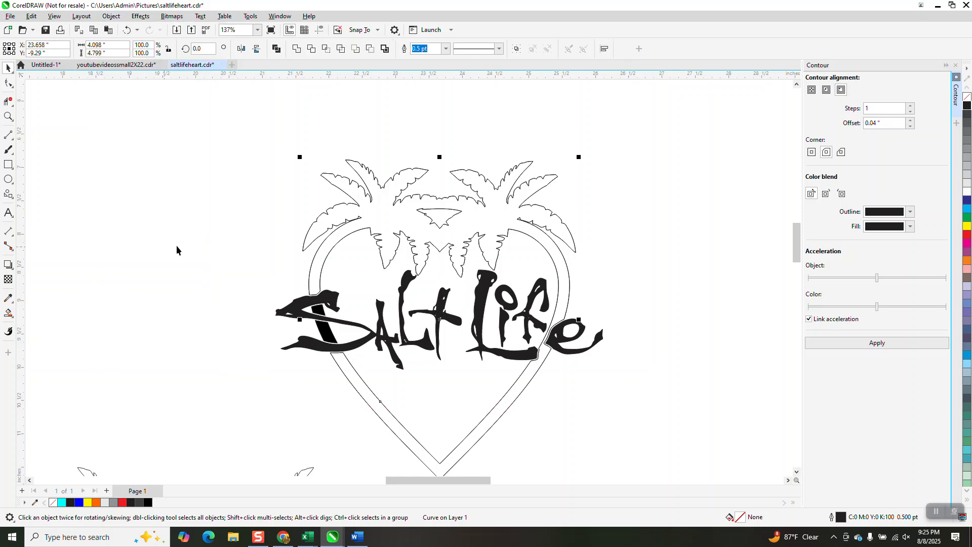
left_click(170, 247)
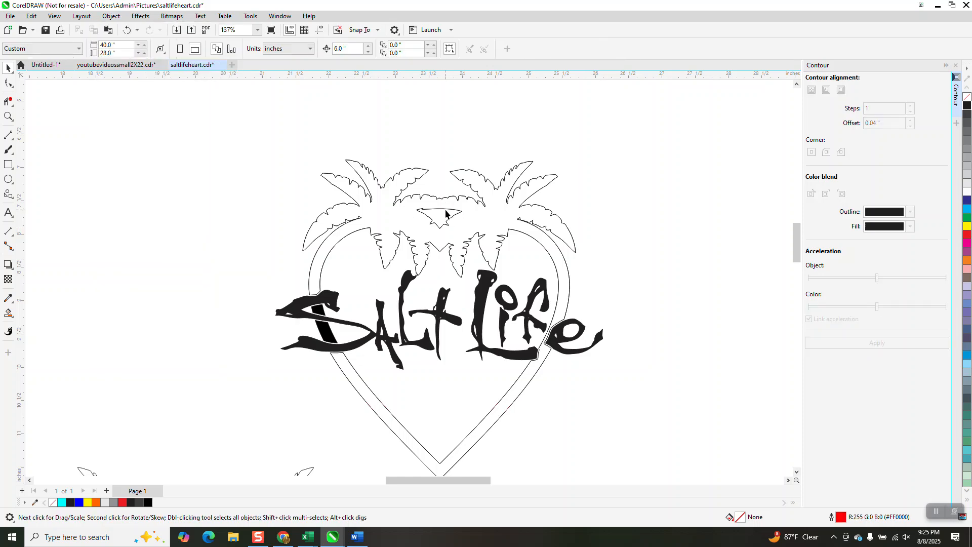
Step: Break the upper palm curve apart again and delete the triangular opening between the two palms
left_click(446, 210)
left_click(445, 214)
left_click(447, 209)
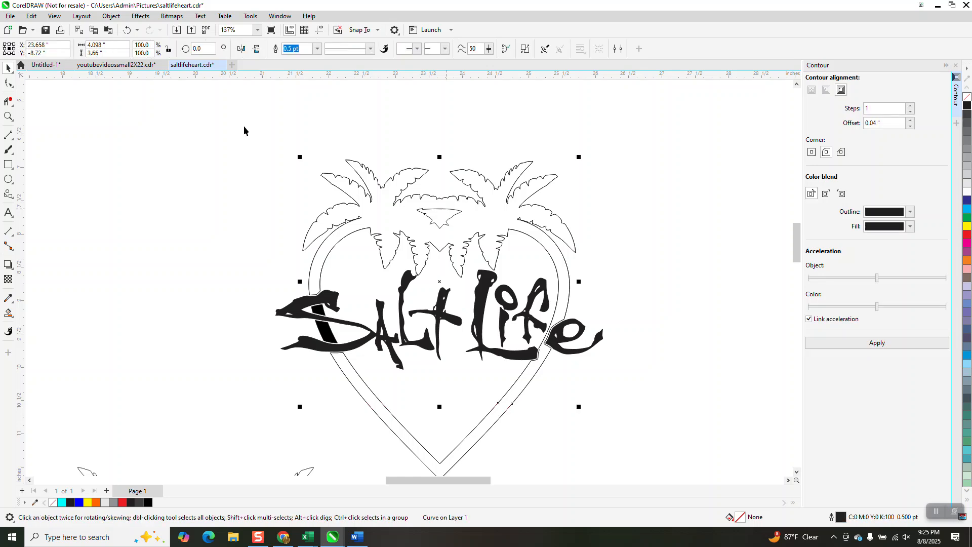
left_click(111, 15)
mouse_move(157, 190)
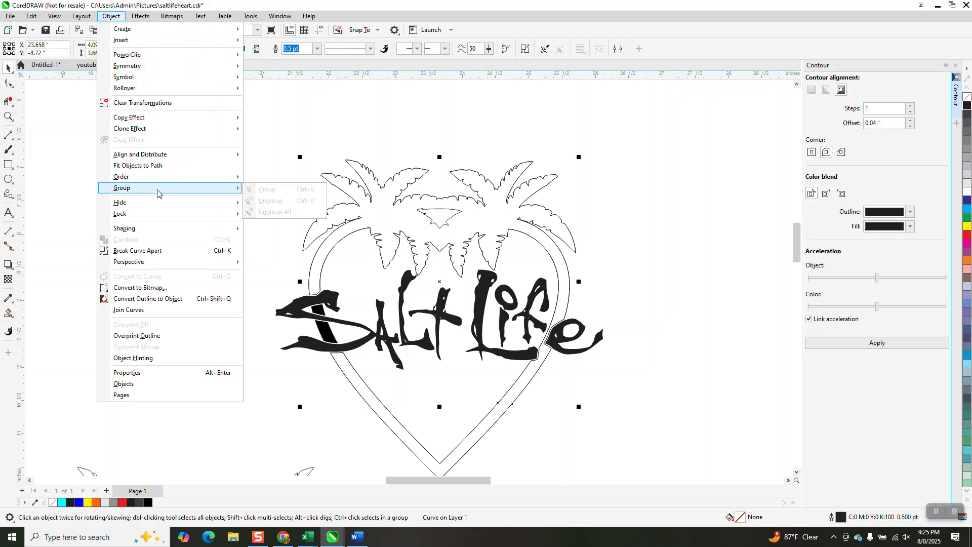
left_click(153, 250)
left_click(237, 201)
left_click(455, 211)
key("Delete")
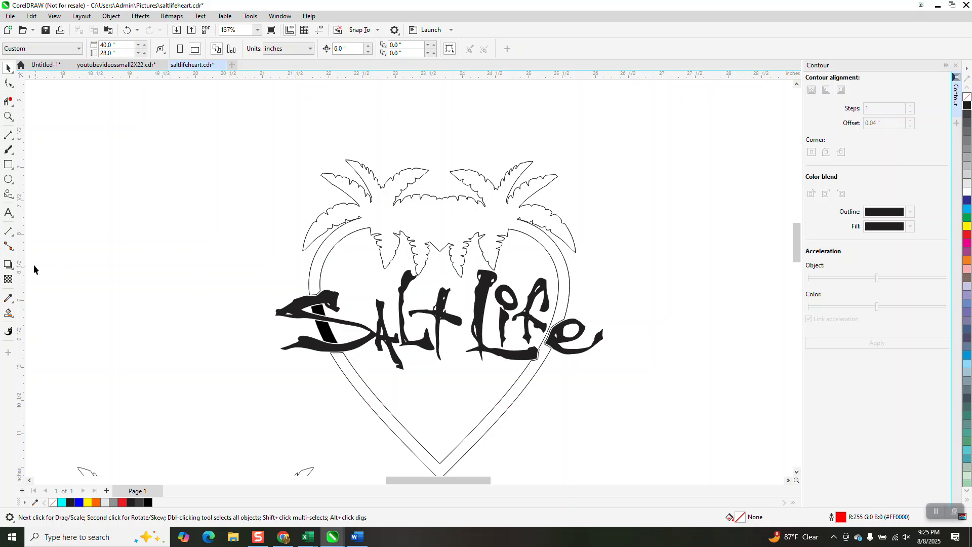
Step: Draw a heart common shape between the joined palms and scale it to about 0.67 inch wide
left_click(11, 197)
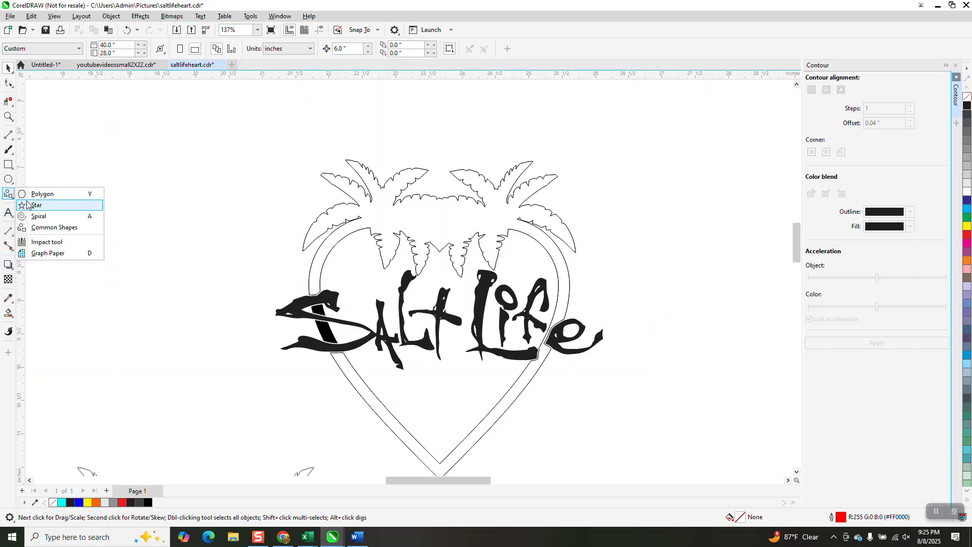
left_click(53, 228)
mouse_move(242, 171)
left_mouse_down()
mouse_move(192, 218)
mouse_move(375, 212)
mouse_move(440, 227)
left_mouse_up()
left_click(8, 68)
left_click_drag(464, 196, 461, 204)
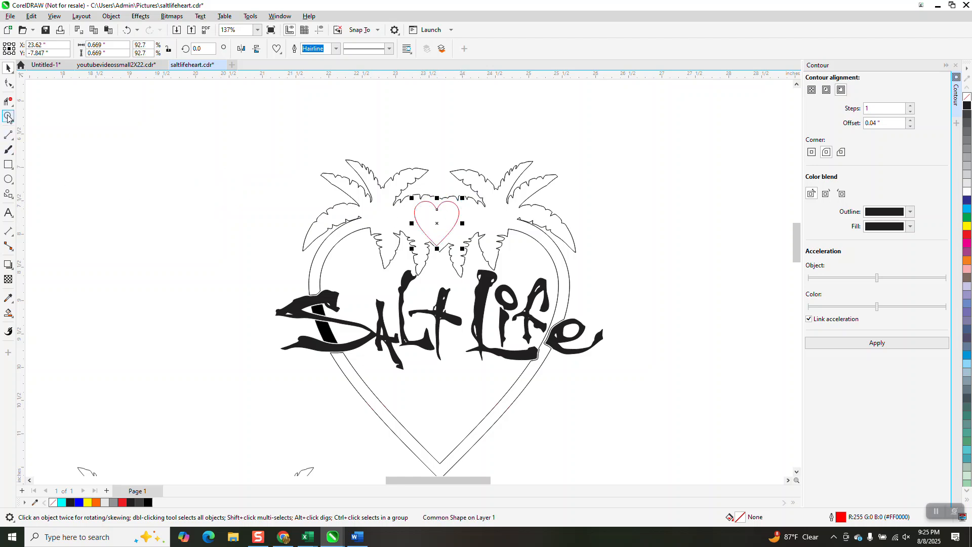
Step: Fine-tune the small heart's position so it sits centered between the joined palms
left_click(8, 116)
left_click_drag(402, 186, 537, 289)
left_click(8, 67)
left_click_drag(292, 232, 300, 235)
scroll(300, 237, "down", 3)
scroll(301, 244, "down", 3)
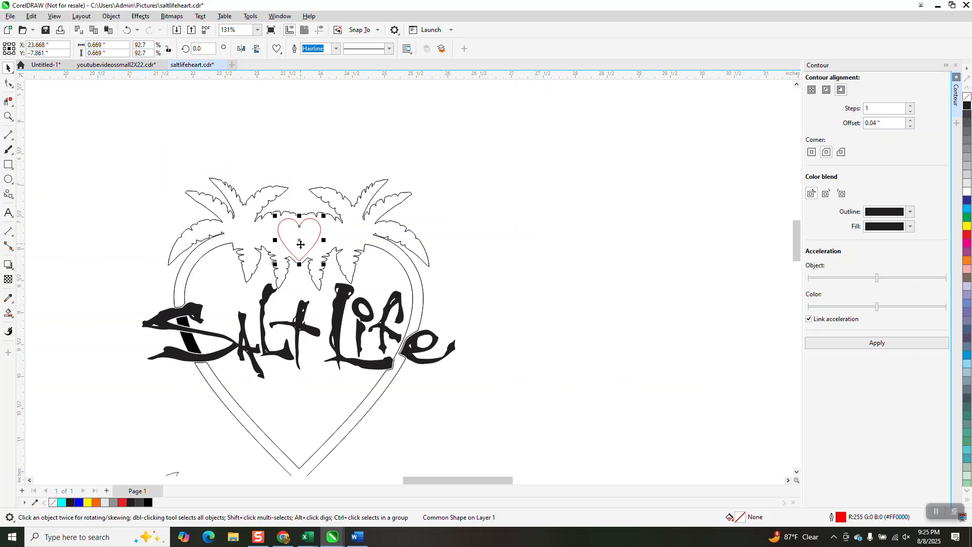
Step: Smart-fill the joined-palm heart in black around the small heart, leaving the small heart as a cutout
left_click(8, 313)
left_click(267, 236)
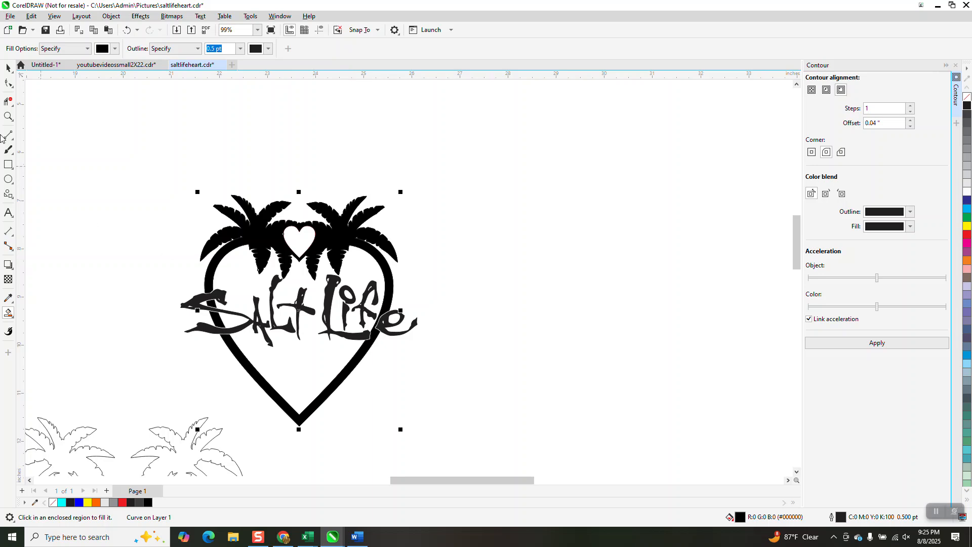
left_click(8, 68)
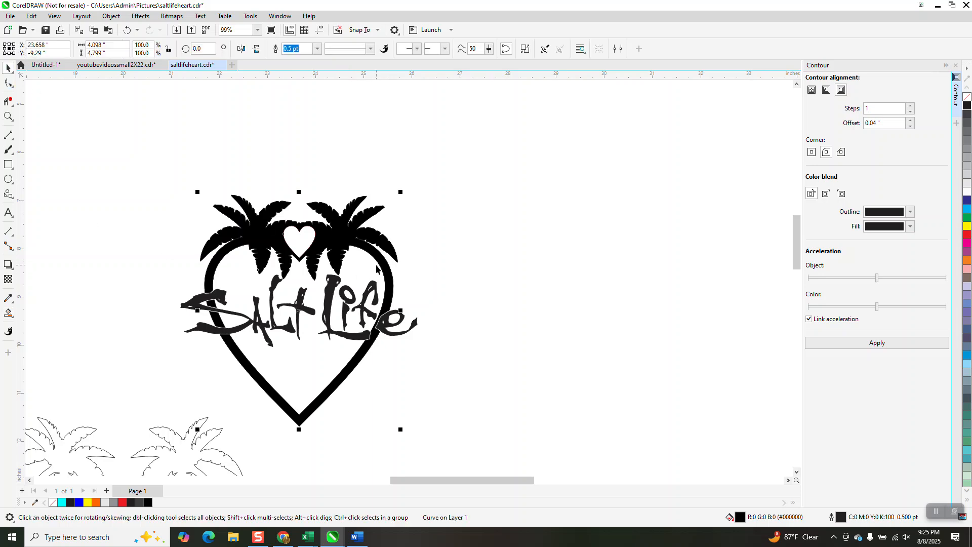
Step: Examine the small heart cutout between the joined palms and compare it with the red-lettered heart
left_click(8, 116)
left_click(303, 250)
left_click(349, 274)
scroll(342, 273, "down", 5)
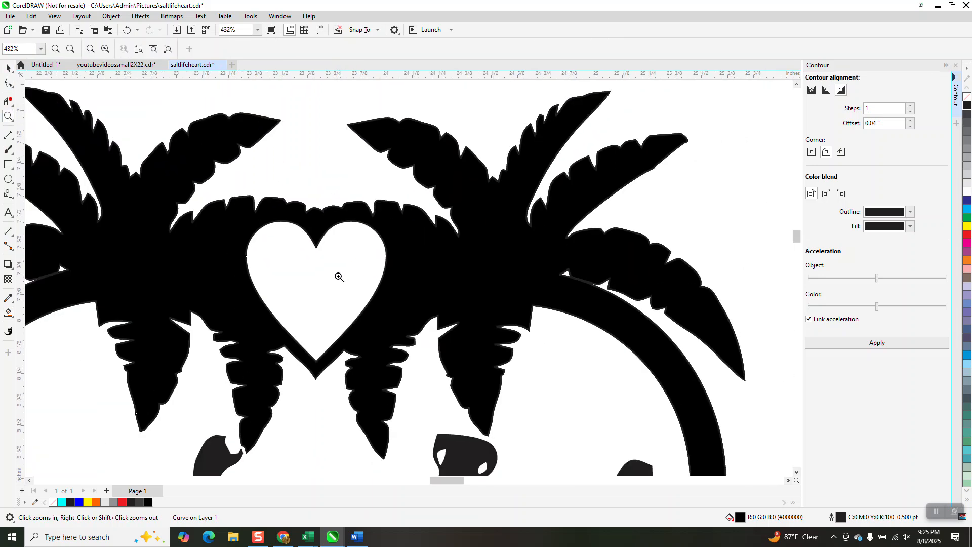
scroll(339, 277, "down", 8)
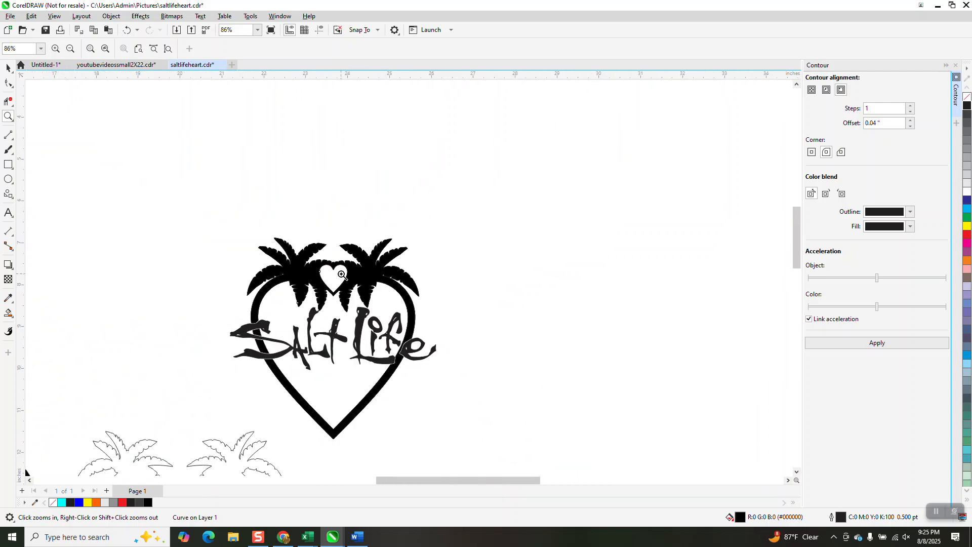
left_click_drag(133, 334, 240, 413)
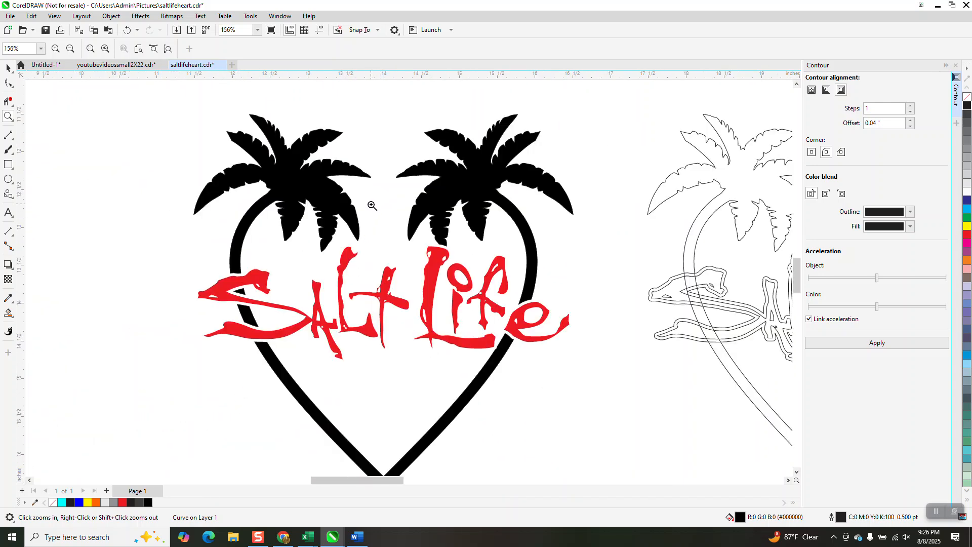
scroll(372, 207, "down", 3)
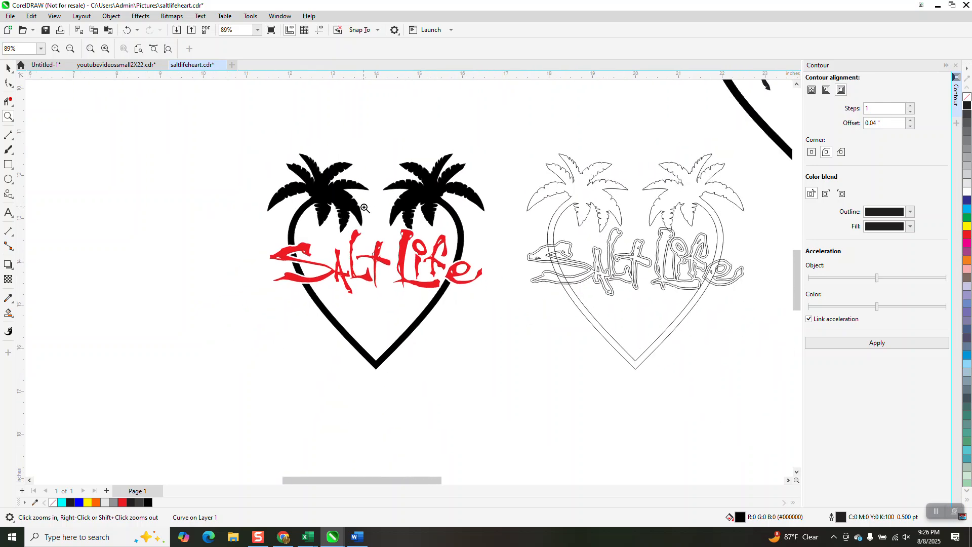